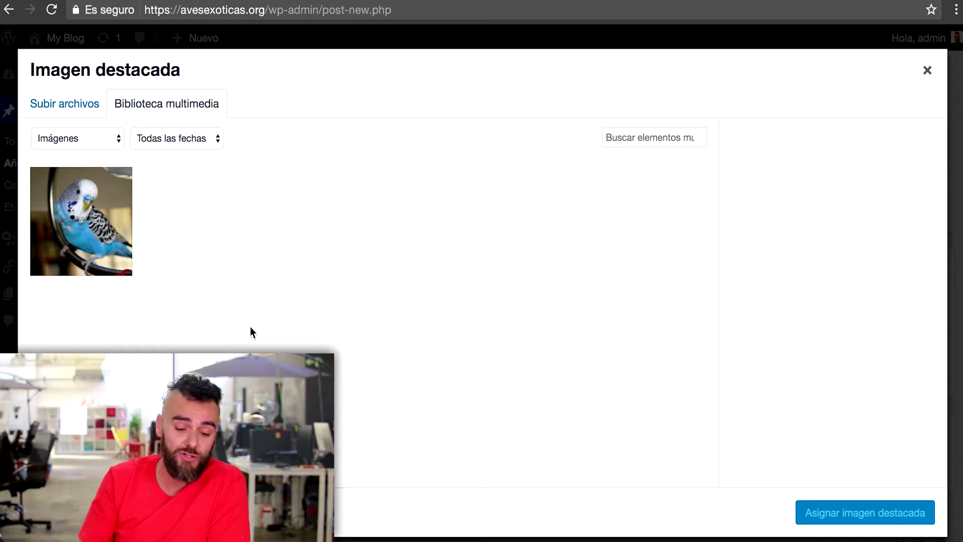
- Upload periquito-verde-9.jpg from the Escritorio folder and assign it as the post's featured image
left_click(81, 105)
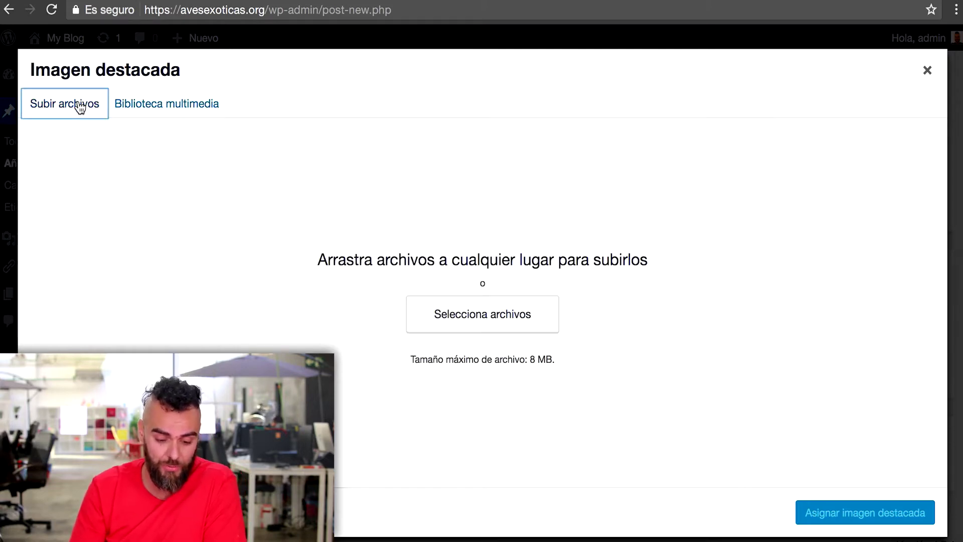
left_click(444, 313)
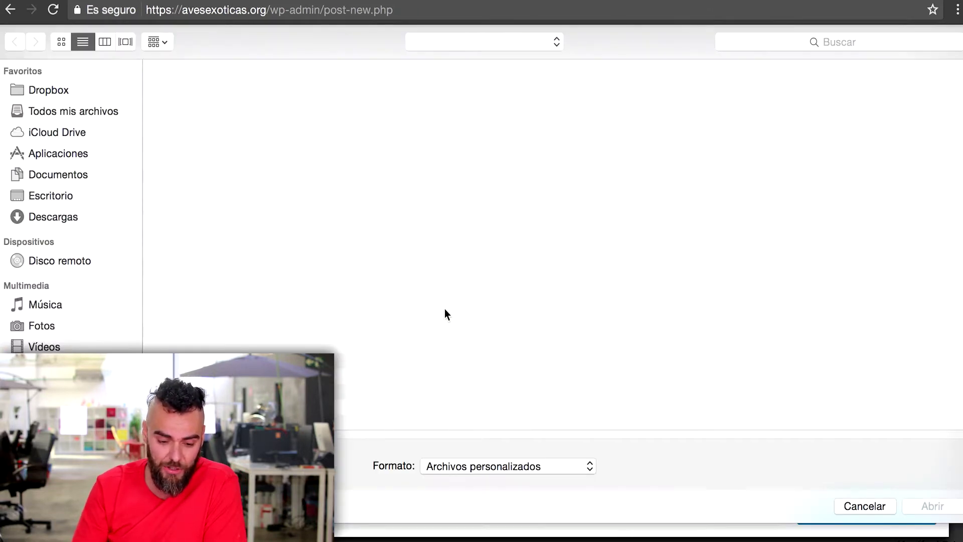
double_click(200, 120)
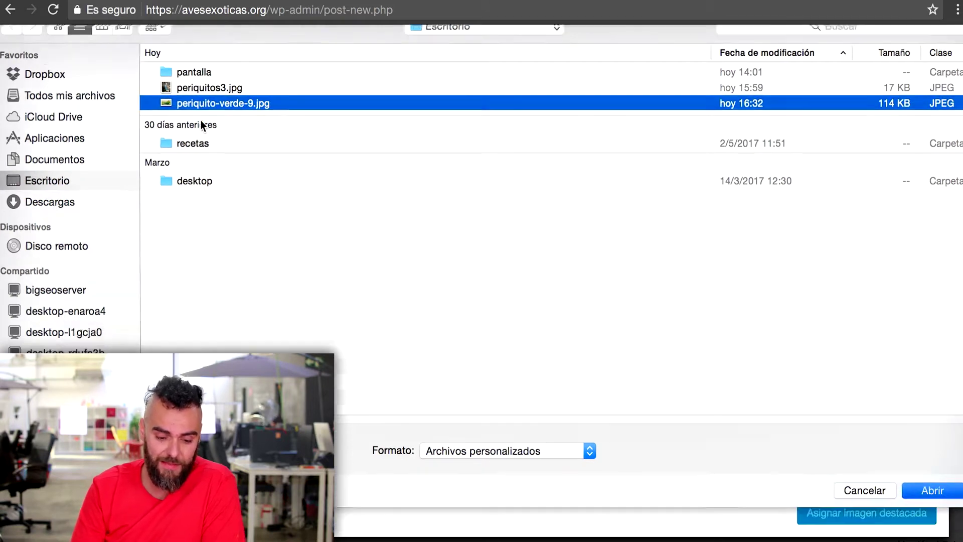
left_click(866, 516)
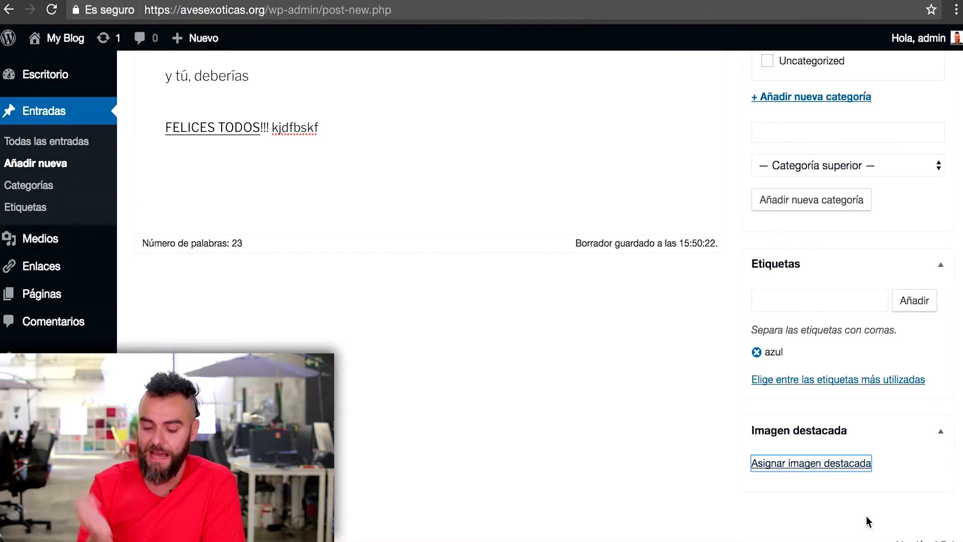
scroll(868, 519, "down", 2)
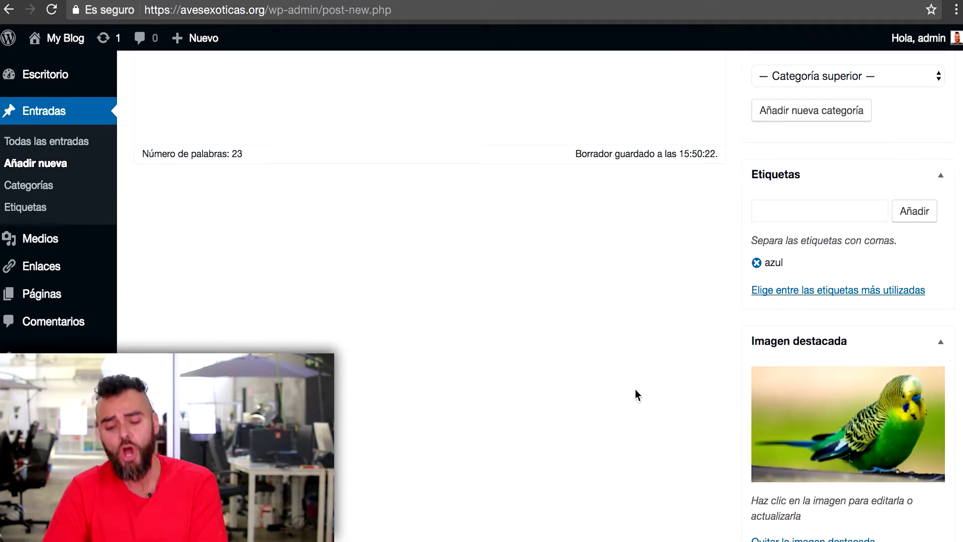
- Open the publication date settings and publish the post "Cómo cuidar periquitos" without scheduling it
scroll(634, 389, "up", 10)
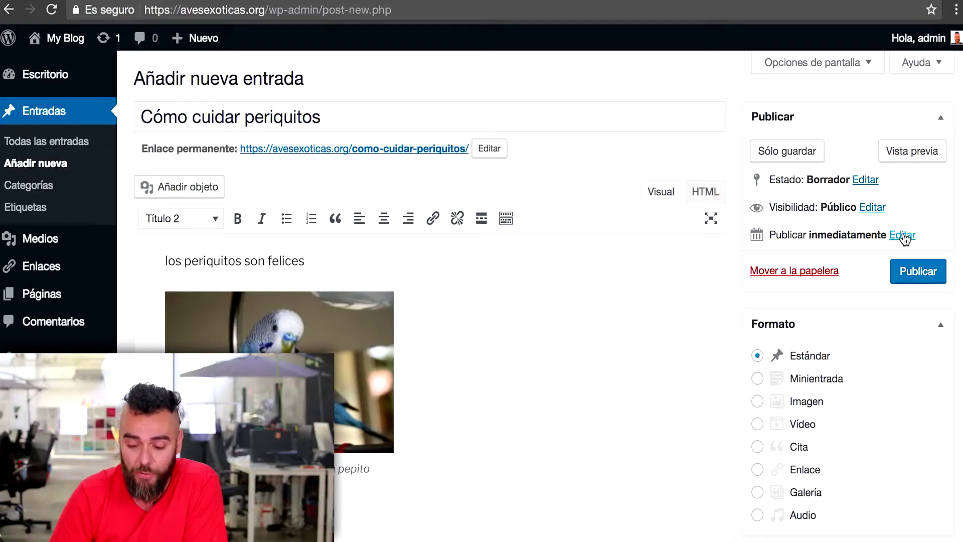
left_click(901, 234)
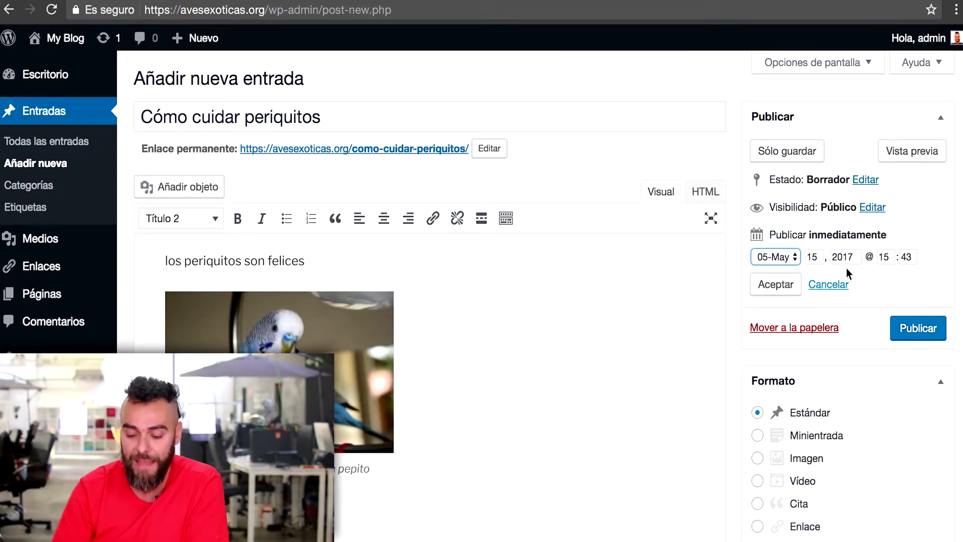
left_click(908, 329)
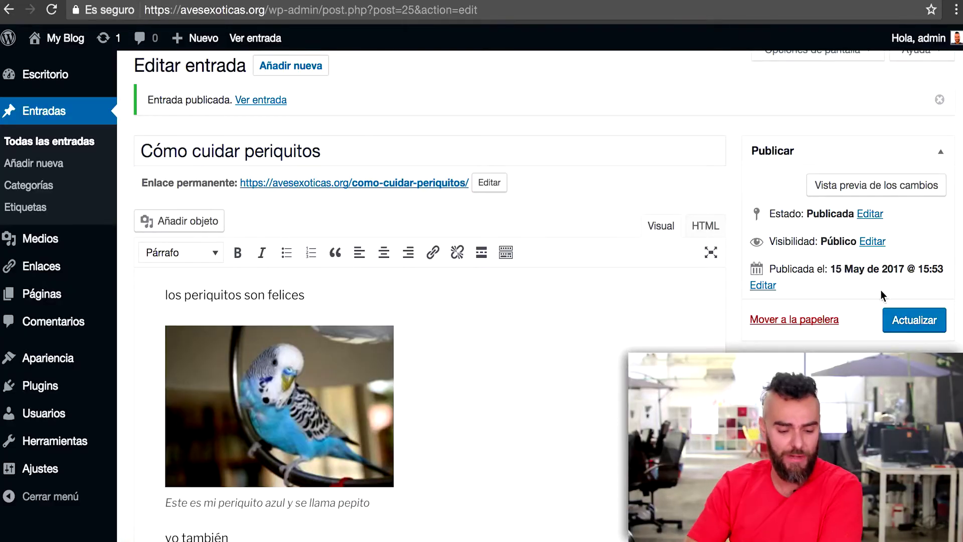
- View the published post, examine its featured image, captioned photo and headings, and test the "FELICES TODOS" link
left_click(264, 102)
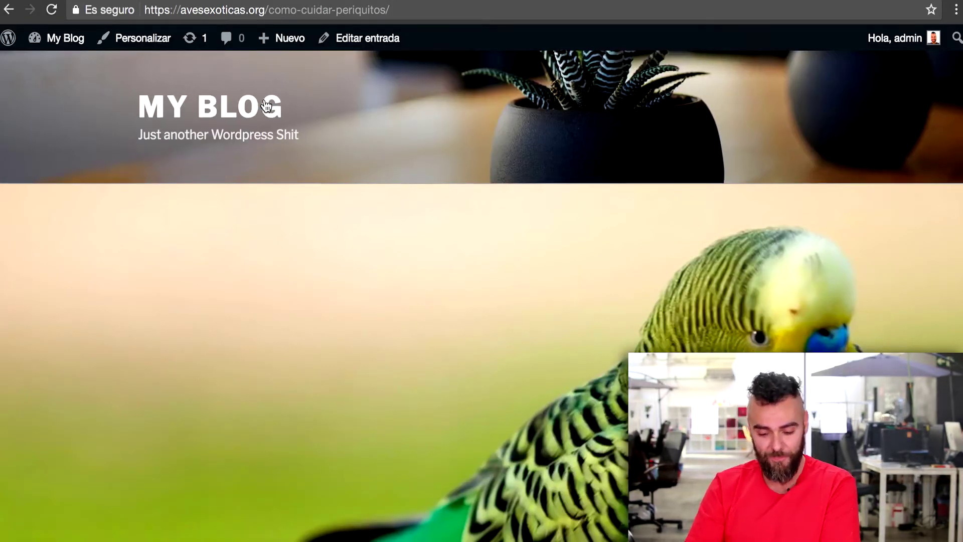
scroll(265, 106, "down", 3)
scroll(531, 284, "down", 5)
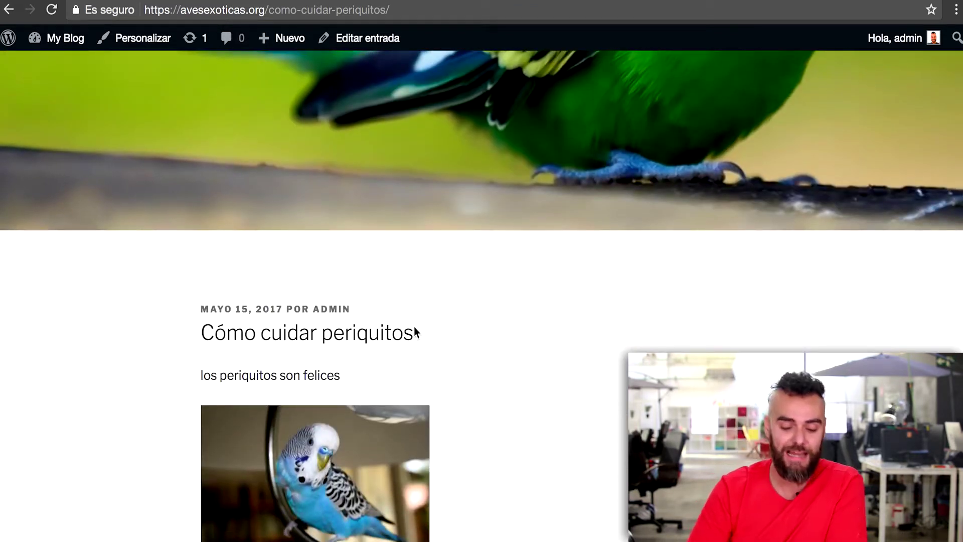
scroll(415, 328, "down", 3)
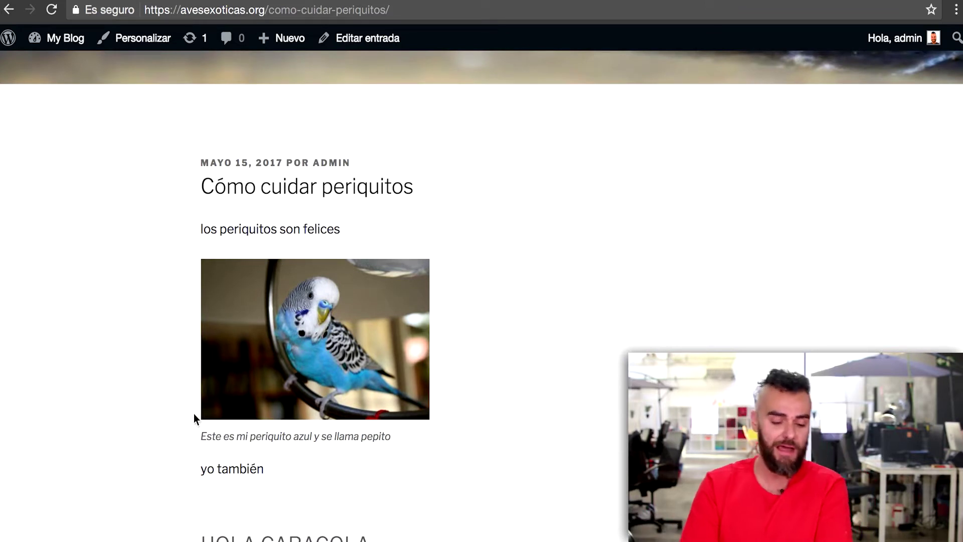
scroll(367, 432, "down", 3)
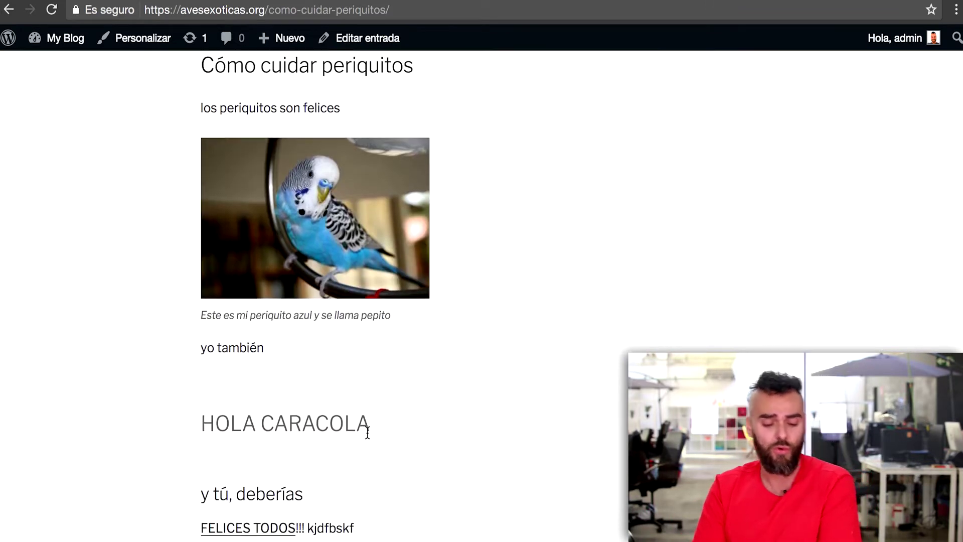
scroll(231, 483, "down", 2)
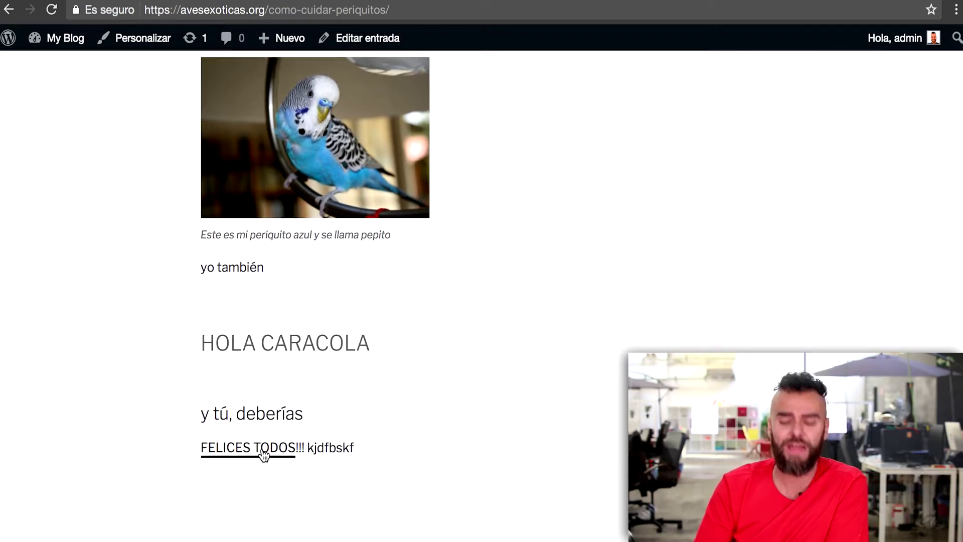
left_click(263, 454)
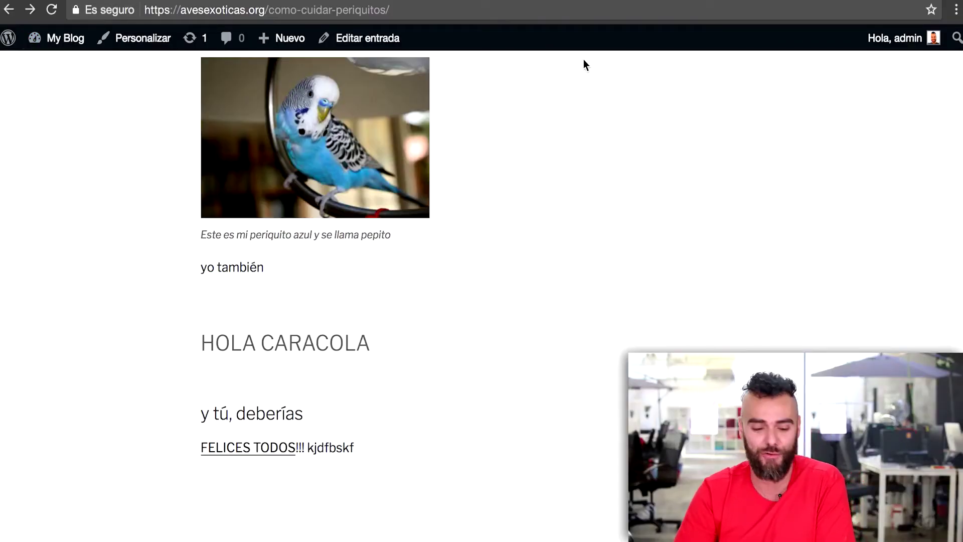
scroll(498, 309, "up", 5)
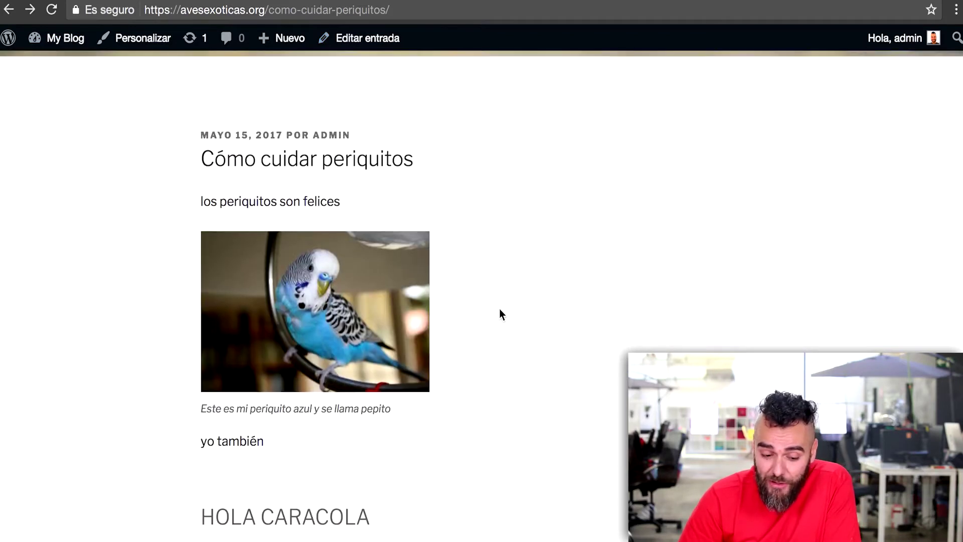
scroll(500, 310, "down", 5)
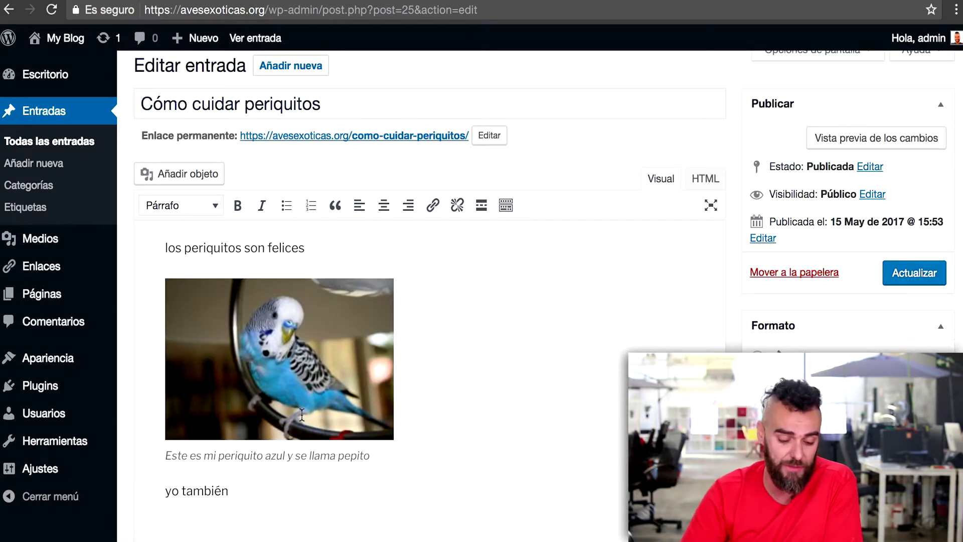
- Add two filler paragraphs, "sfgxdthzsfgdzfh" and "adfzsgzs", below "yo también" in the post body
left_click(243, 490)
key("Return")
type("sfgxdthzsfgdzfh")
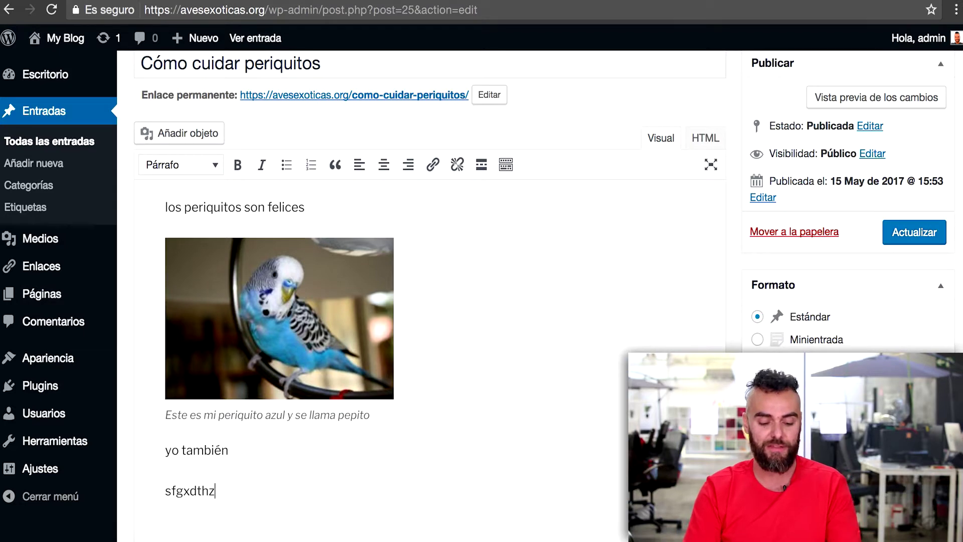
key("Return")
type("adfzs")
- Expand the editor's formatting options and make the "thzsfgd" part of the first filler paragraph bold
left_click_drag(197, 449, 239, 449)
left_click(500, 130)
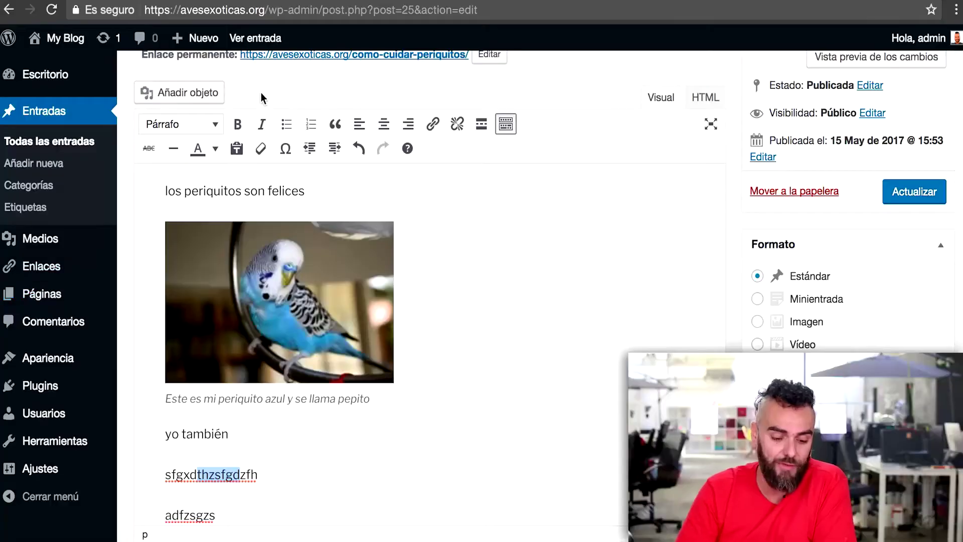
left_click(238, 124)
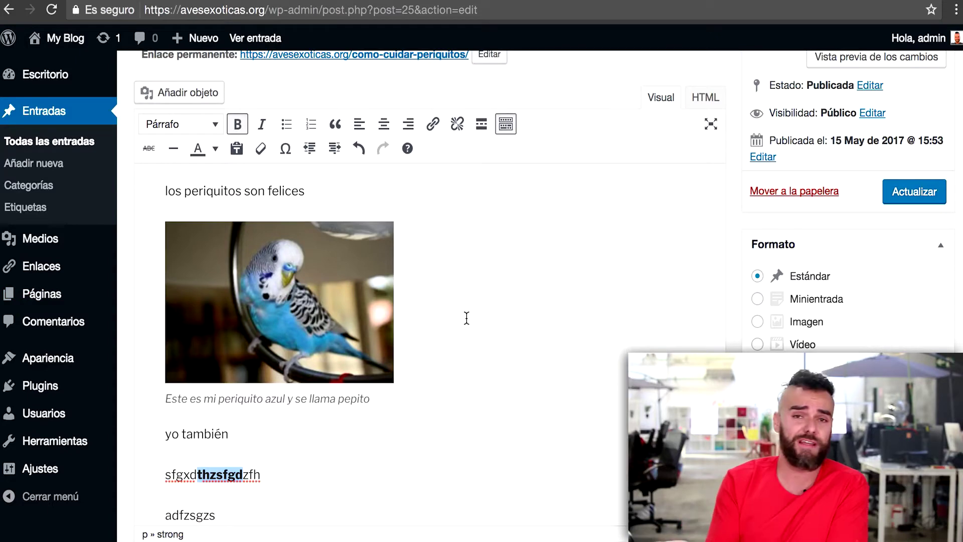
- Update the post and view its published page to check the edited text
left_click(924, 195)
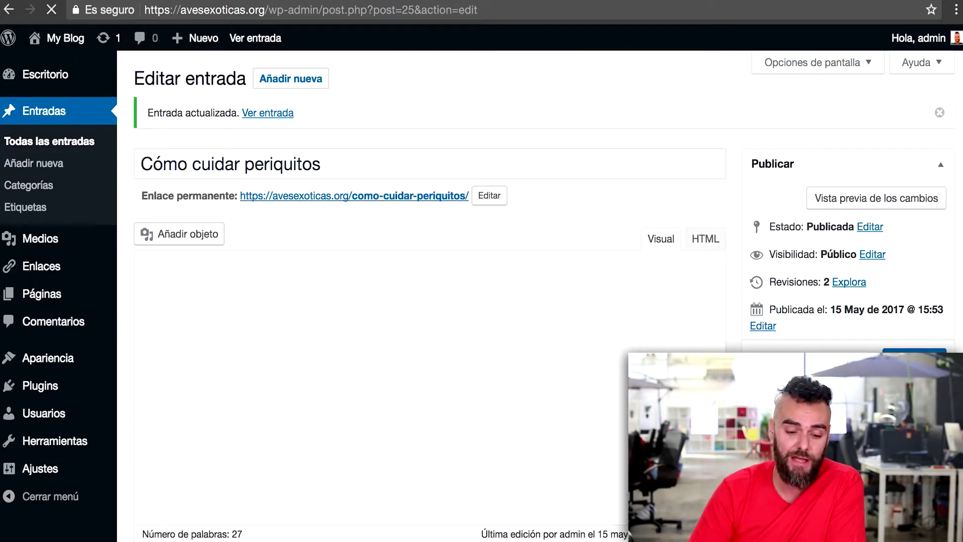
left_click(267, 100)
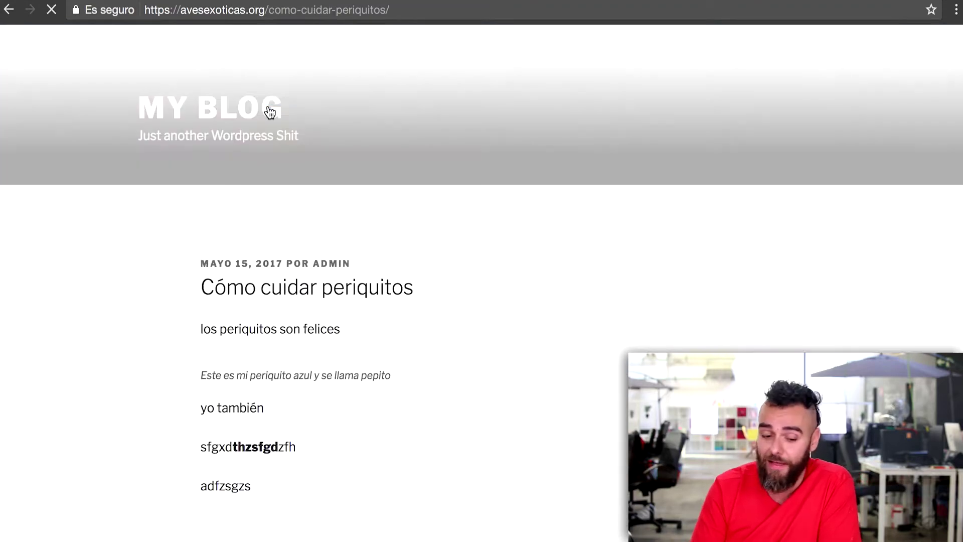
scroll(295, 360, "down", 2)
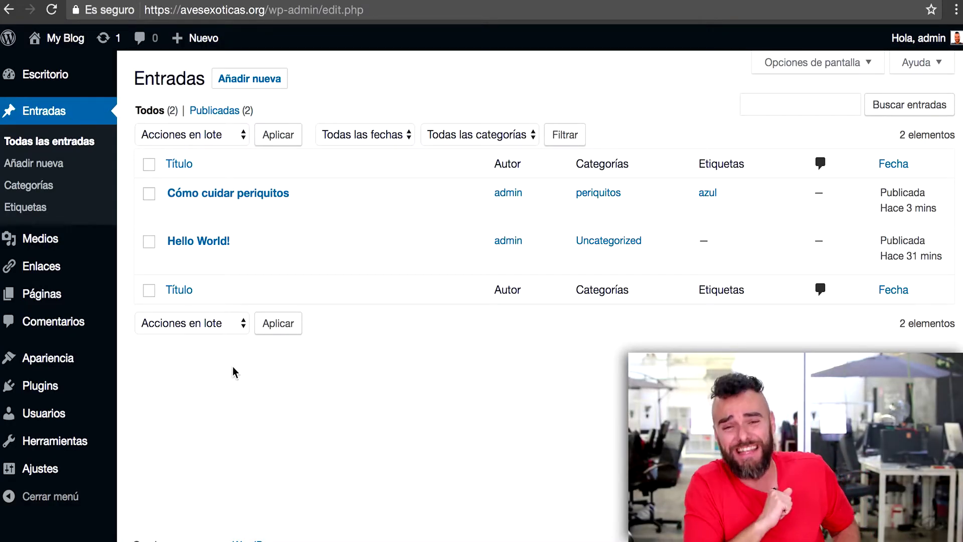
- Move the "Hello World!" post to the trash and delete it permanently from there
mouse_move(236, 246)
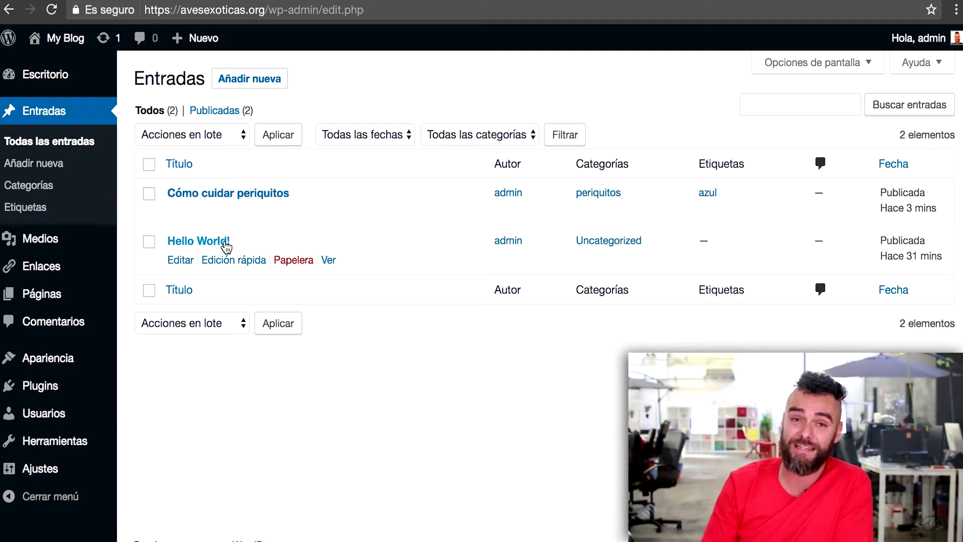
mouse_move(234, 200)
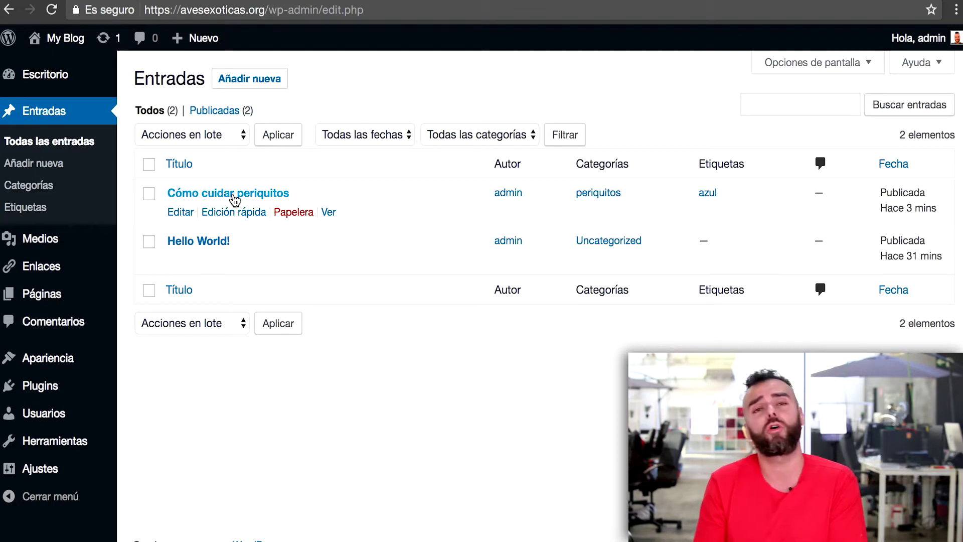
mouse_move(217, 262)
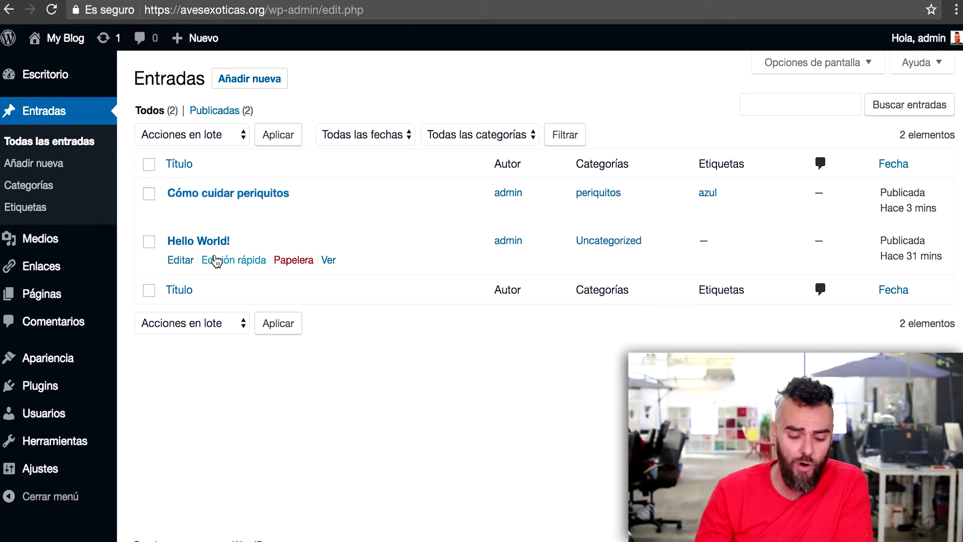
left_click(292, 267)
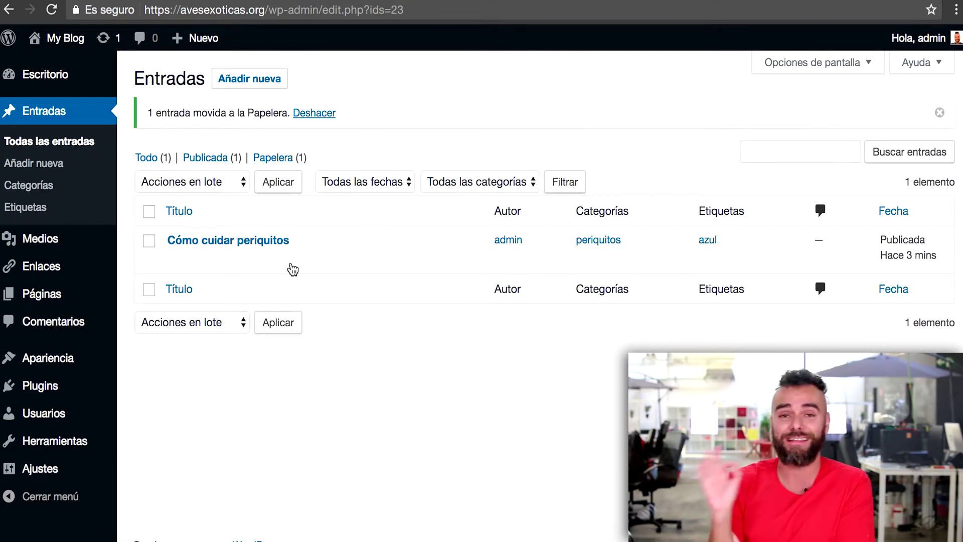
left_click(273, 158)
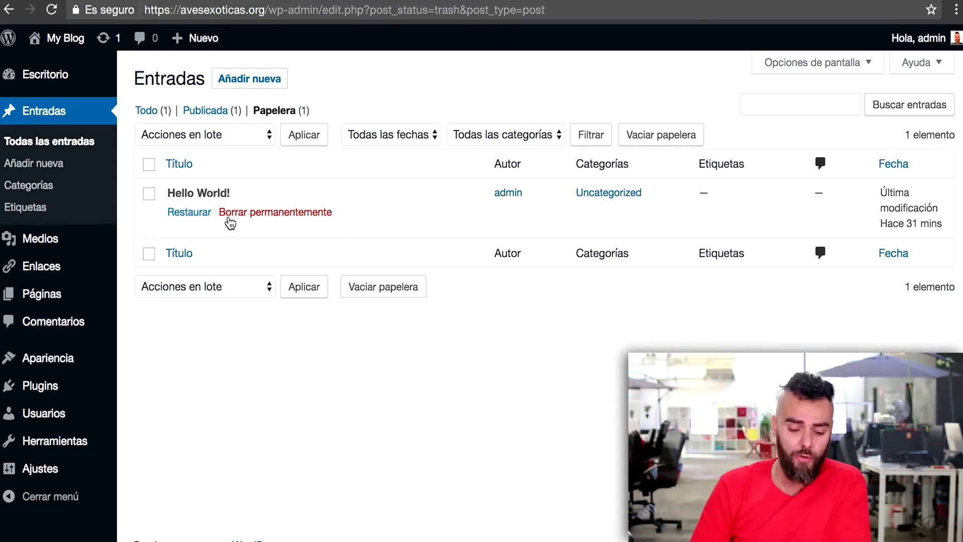
left_click(268, 217)
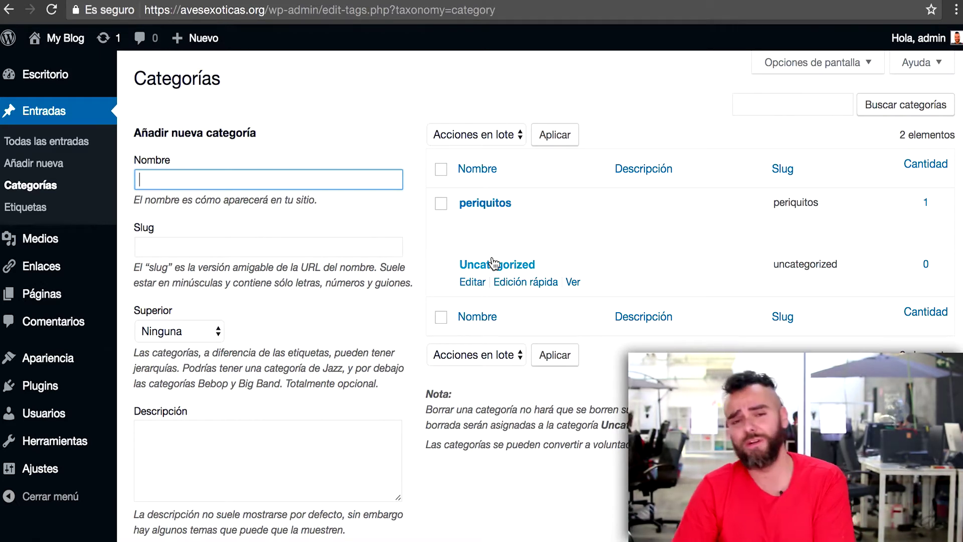
- Quick-edit the Uncategorized category, setting both its name and slug to "loros", and save the change
left_click(516, 285)
double_click(521, 290)
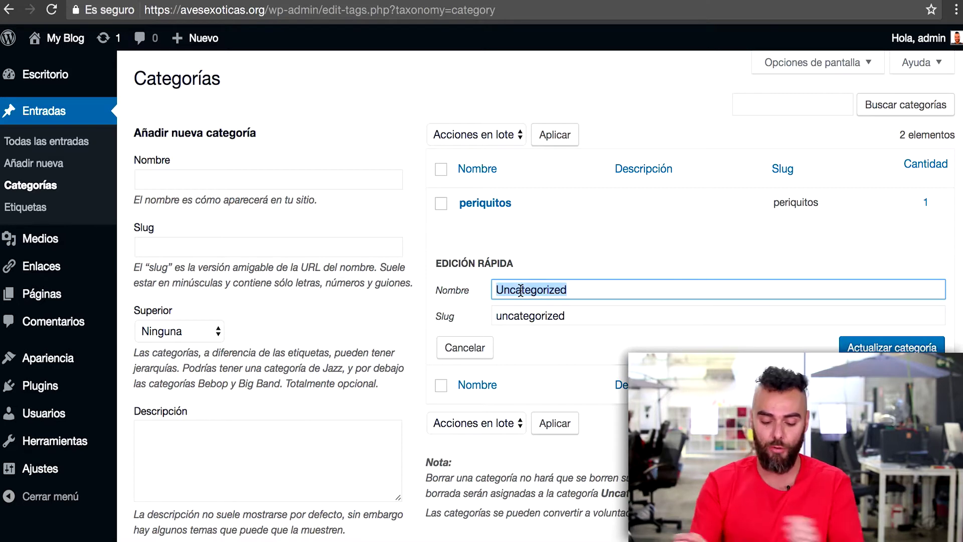
type("loros")
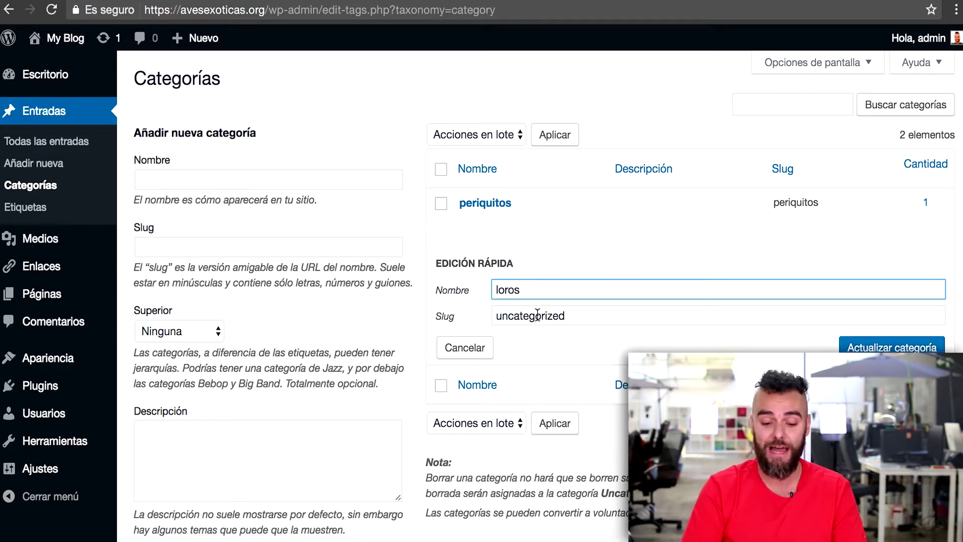
double_click(537, 315)
type("loros")
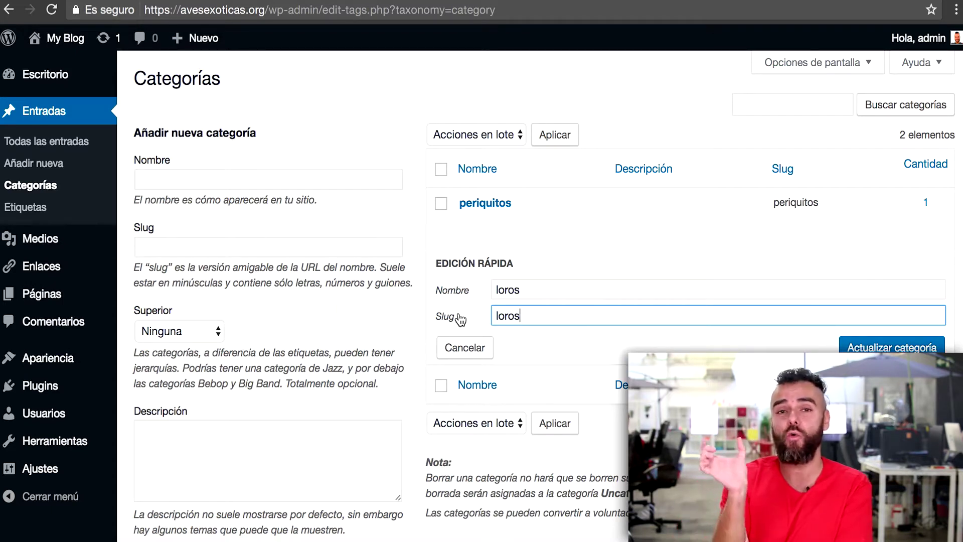
left_click(872, 349)
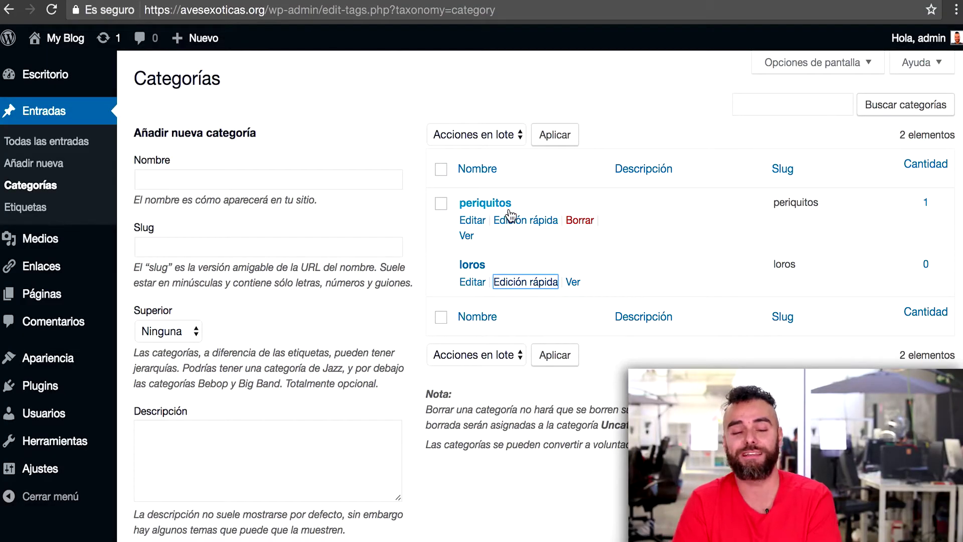
- From the periquitos category's post list, quick-edit "Cómo cuidar periquitos" to assign it to the loros category as well
left_click(924, 202)
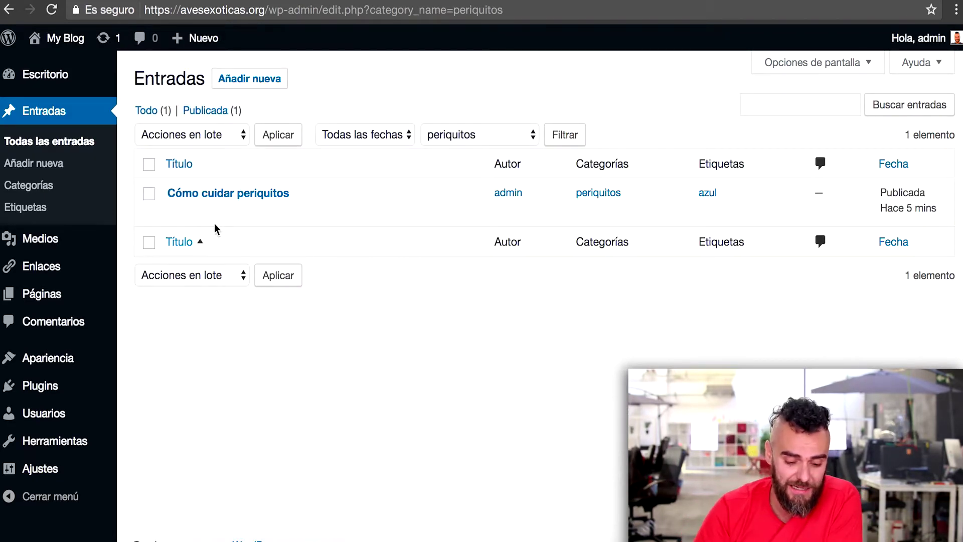
mouse_move(223, 217)
left_click(243, 212)
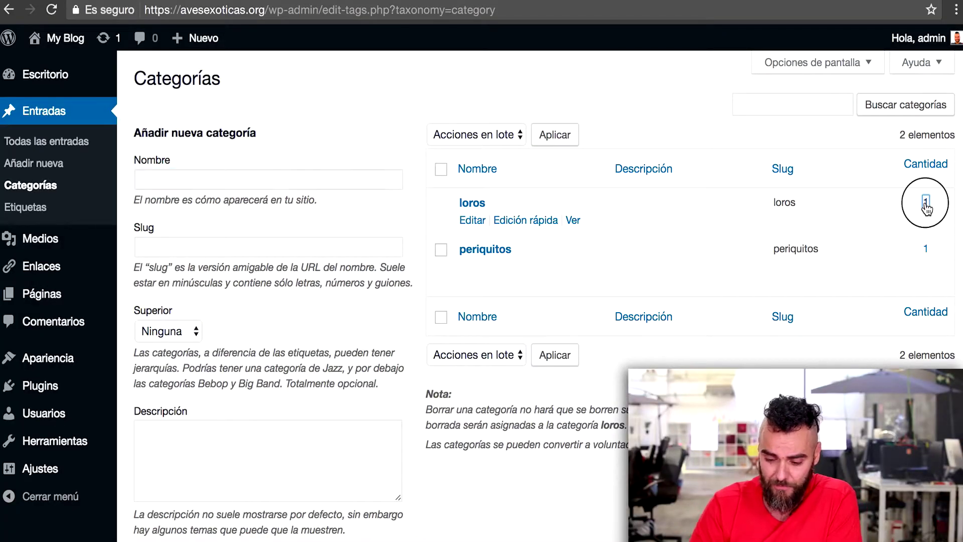
left_click(244, 221)
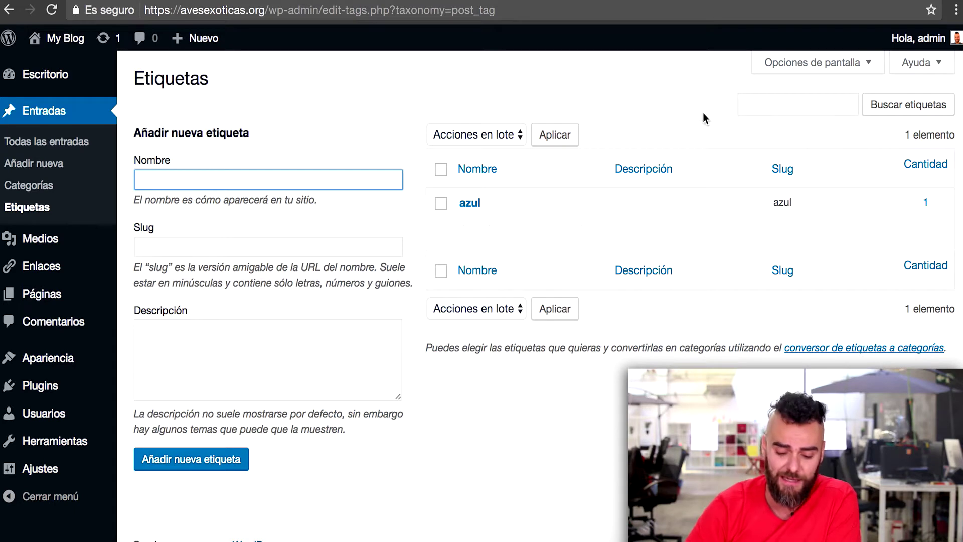
- Open the media library and view the attachment details of the blue parakeet image, then close them
left_click(522, 221)
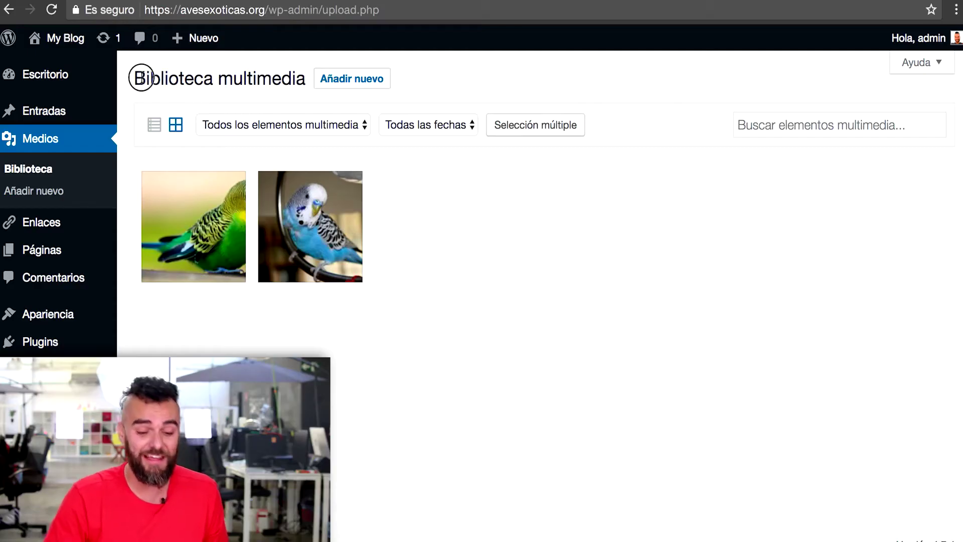
left_click_drag(143, 79, 256, 79)
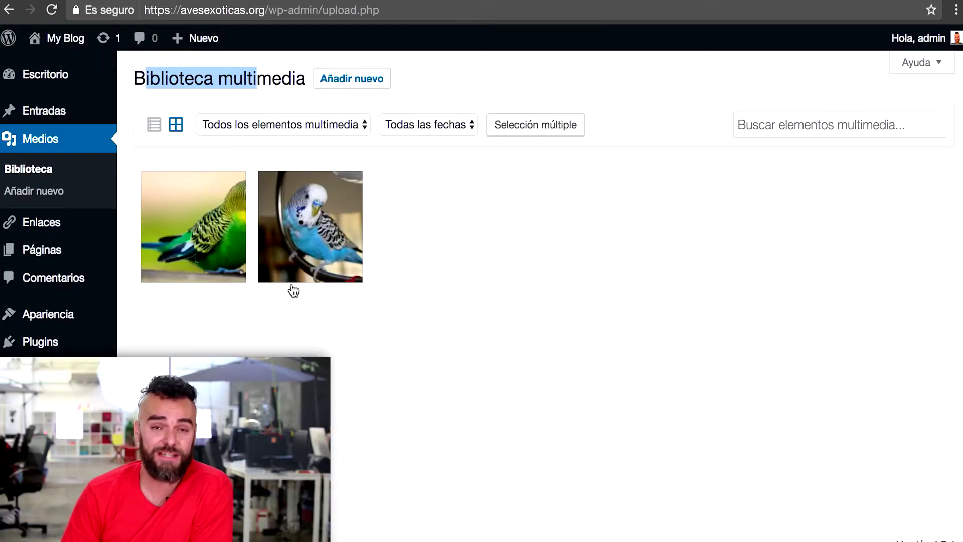
left_click(317, 244)
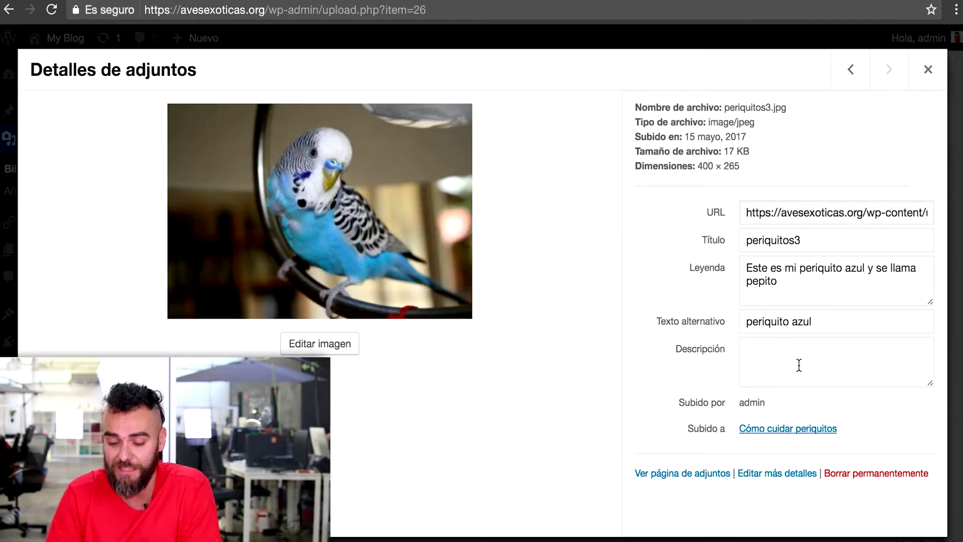
left_click(928, 70)
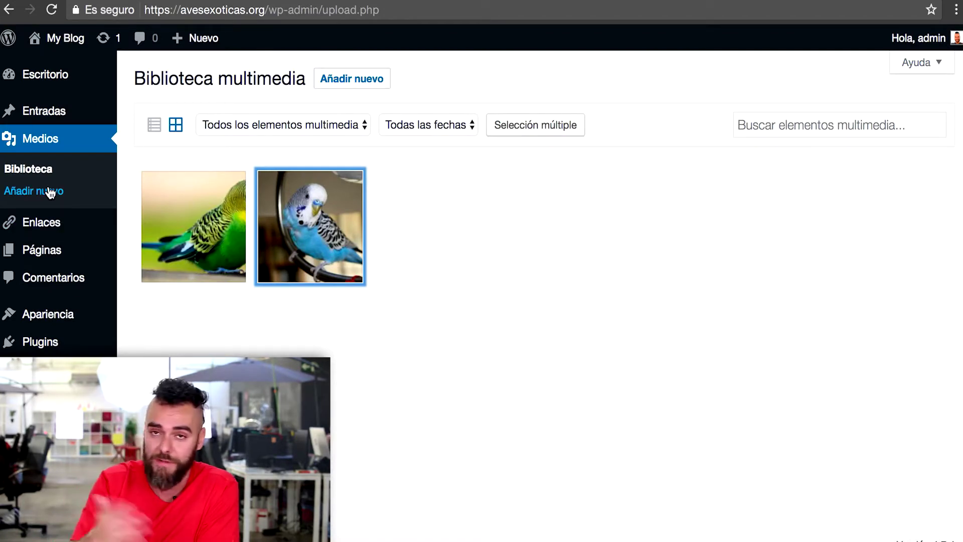
mouse_move(206, 39)
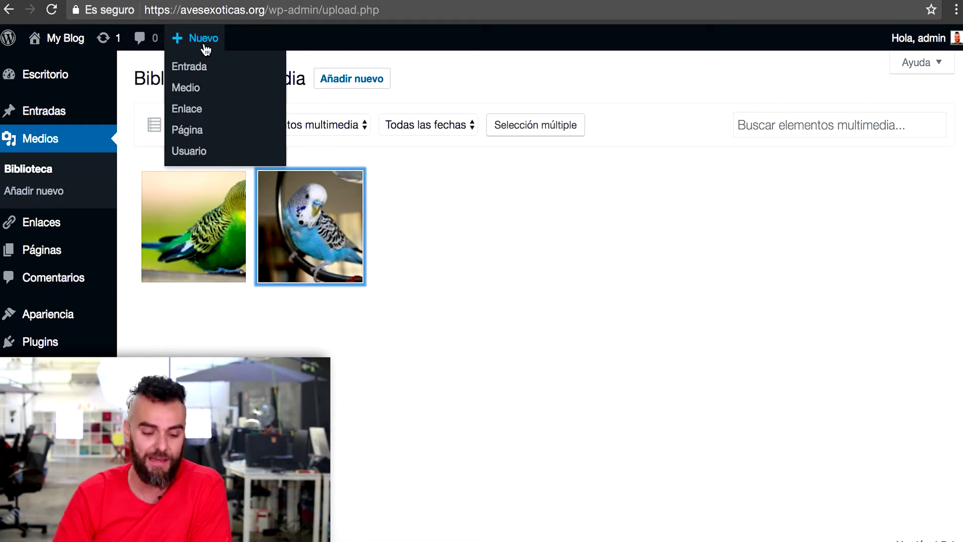
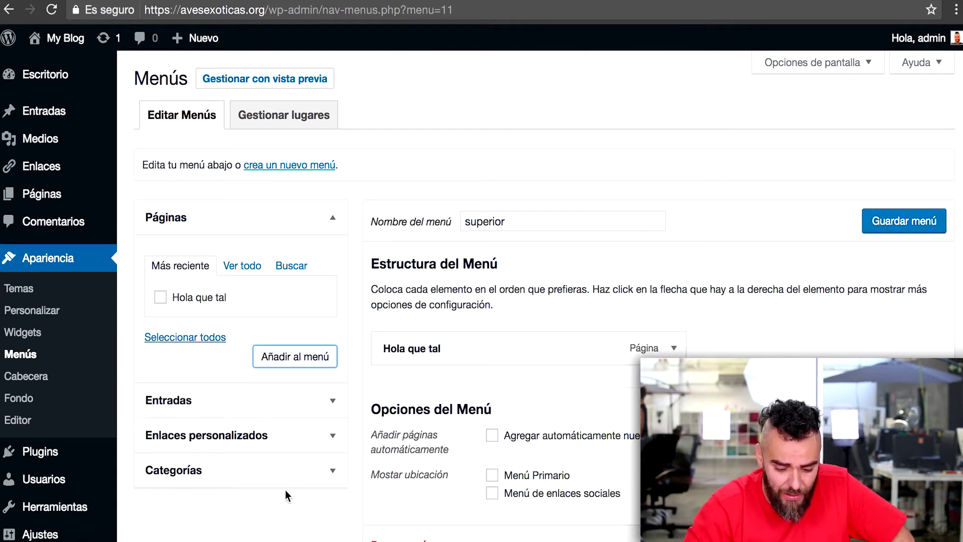
- Add the periquitos category to the superior menu
left_click(333, 471)
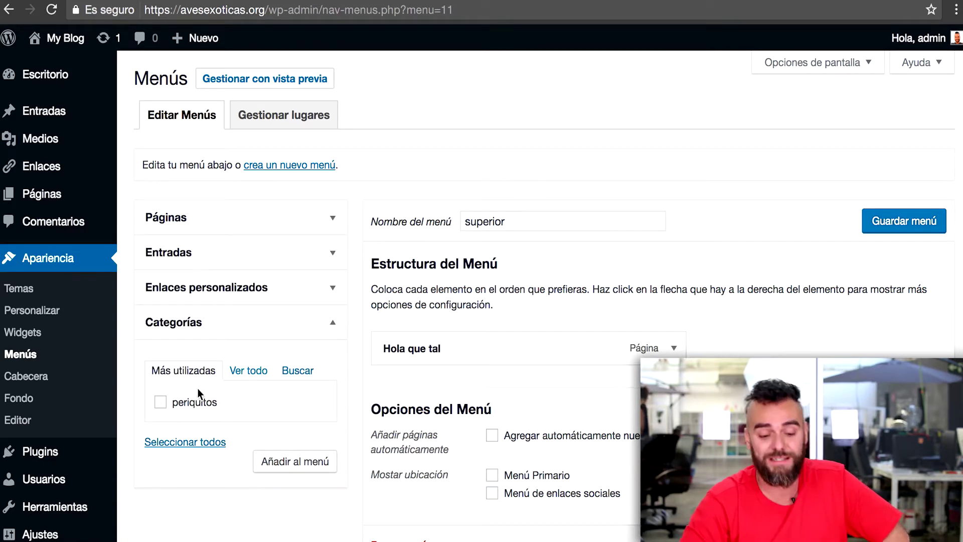
left_click(252, 368)
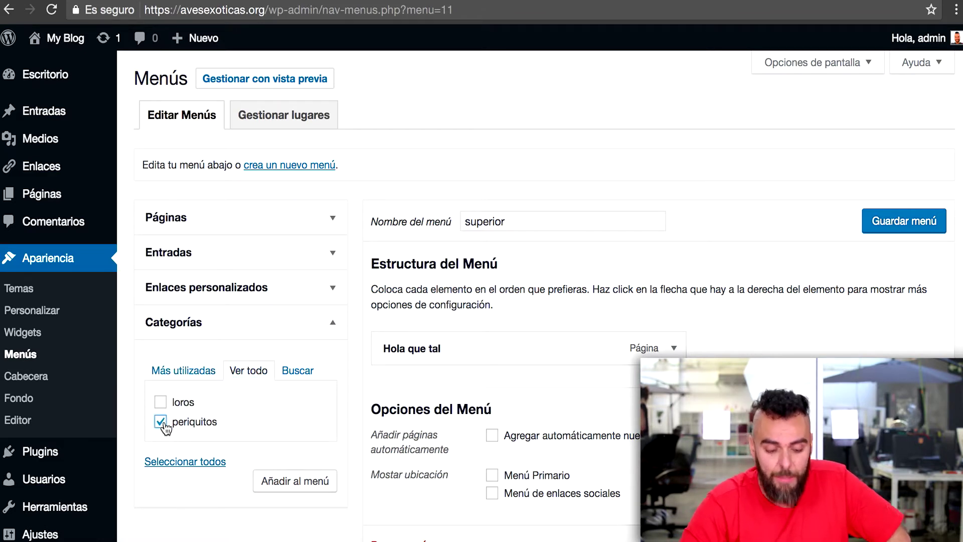
left_click(286, 484)
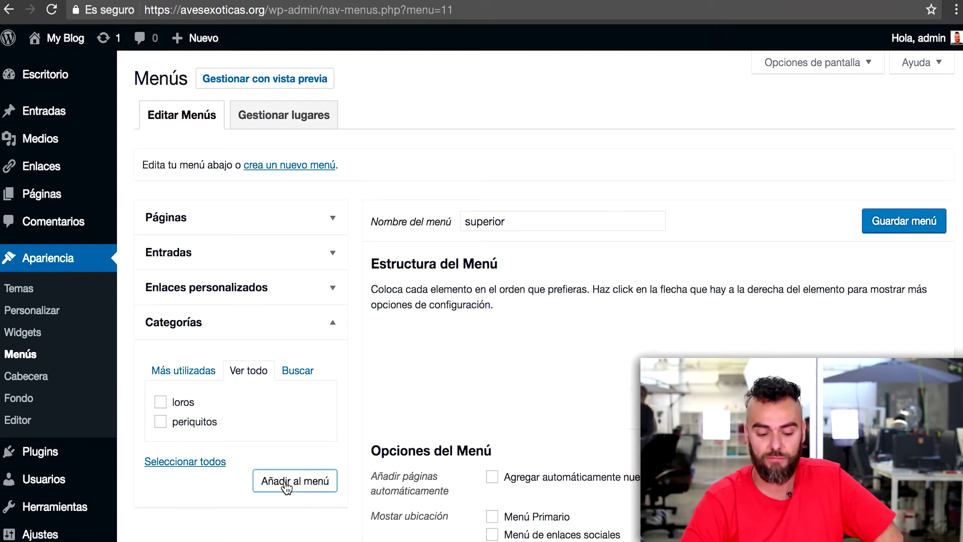
- Assign the superior menu to the Menú Primario location, save it, and nest periquitos under Hola que tal
left_click(250, 293)
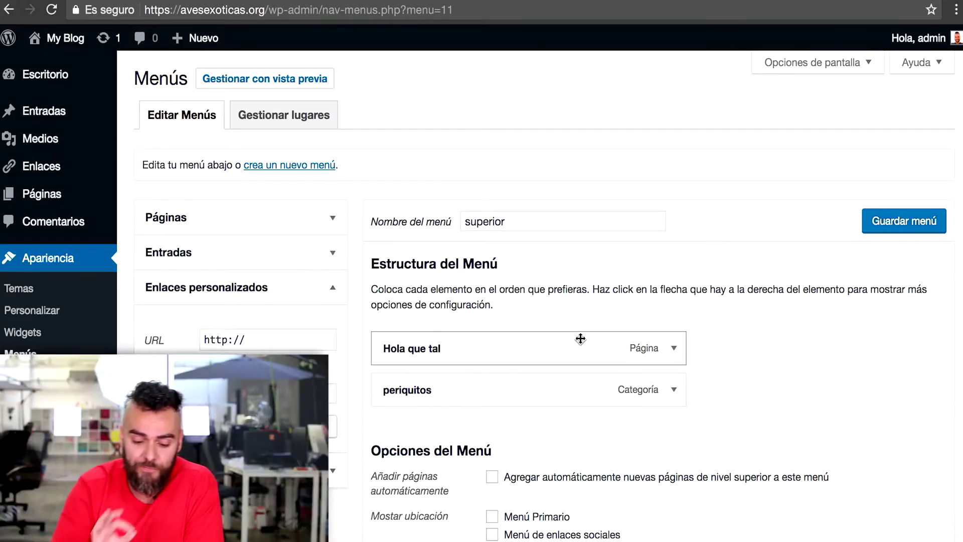
scroll(580, 339, "down", 3)
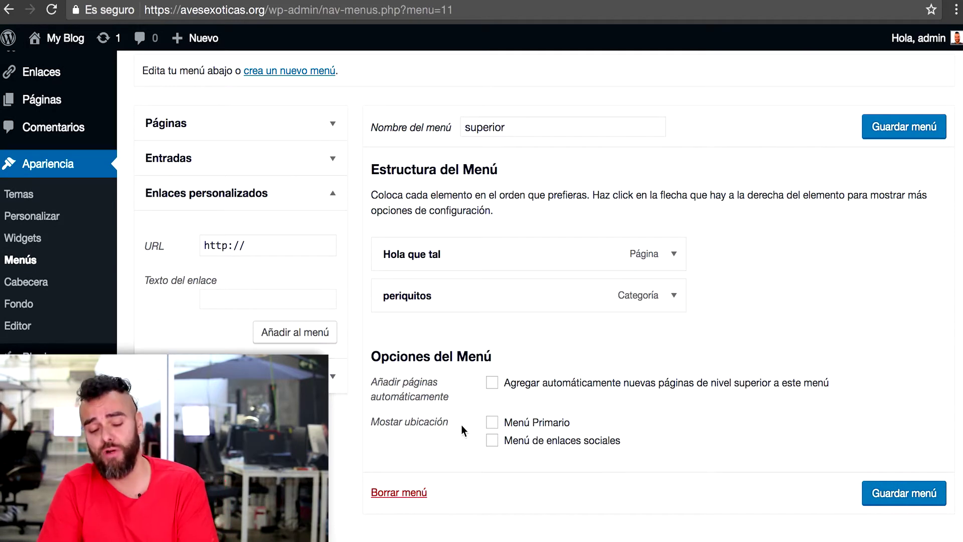
left_click(495, 423)
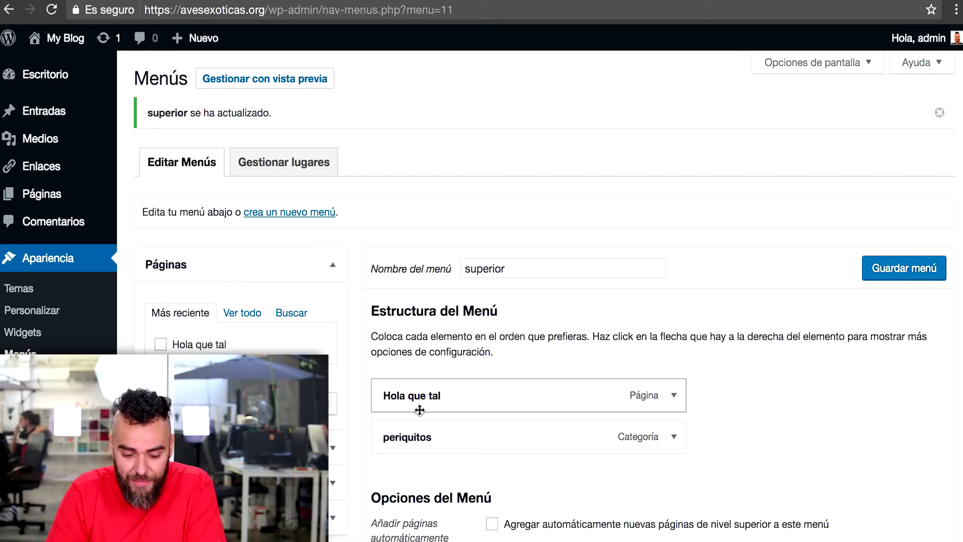
left_click_drag(413, 436, 451, 440)
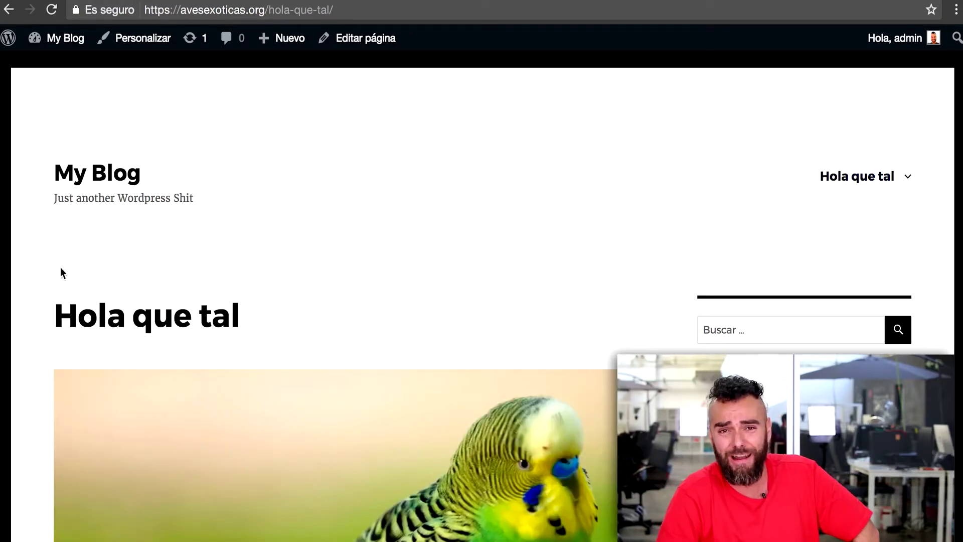
- View the published blog from its home page and examine the "Cómo cuidar periquitos" post, its sidebar and its comment form
left_click(115, 166)
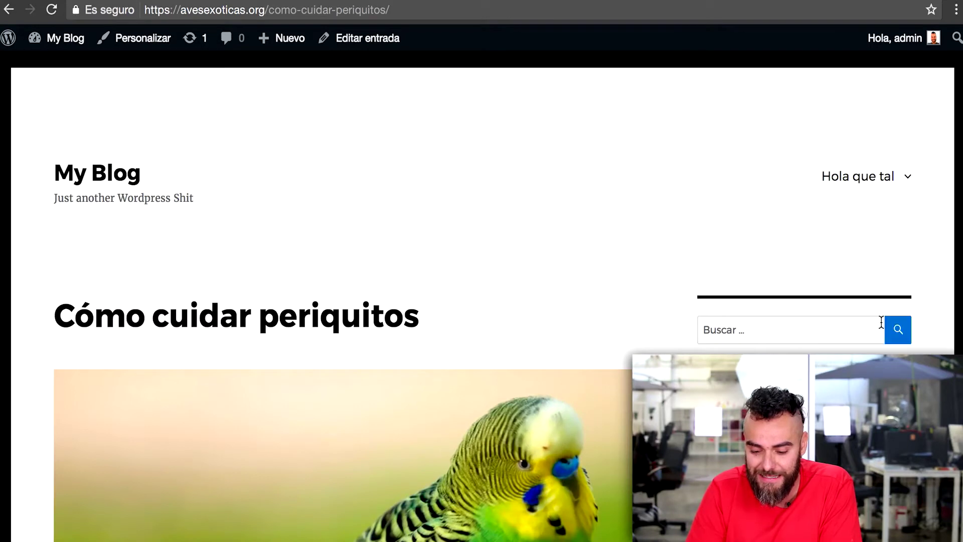
scroll(878, 321, "down", 3)
scroll(876, 318, "down", 2)
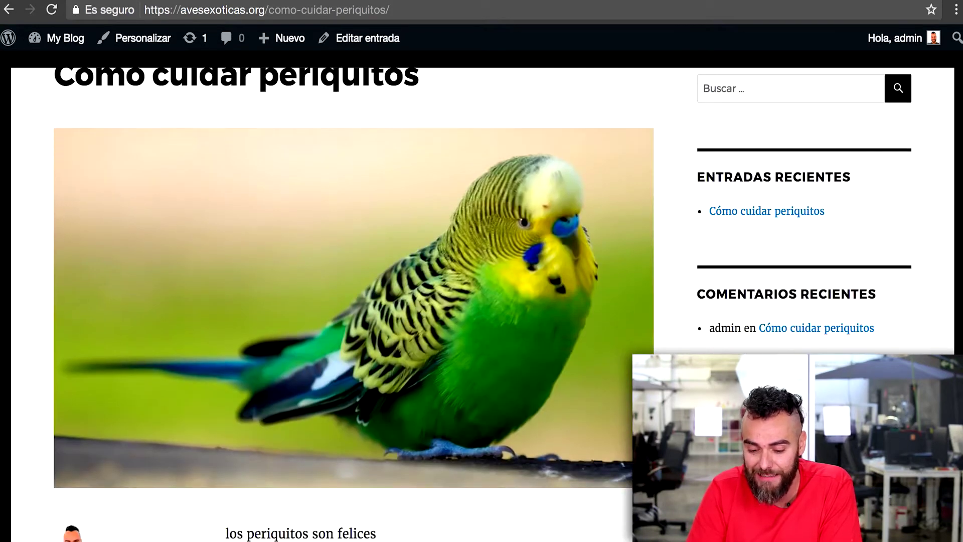
scroll(683, 229, "down", 15)
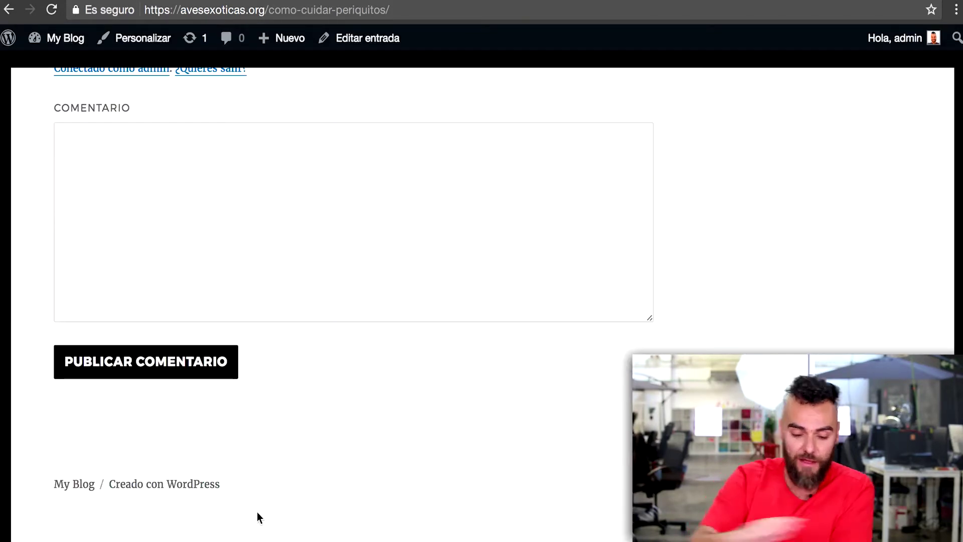
scroll(257, 512, "up", 15)
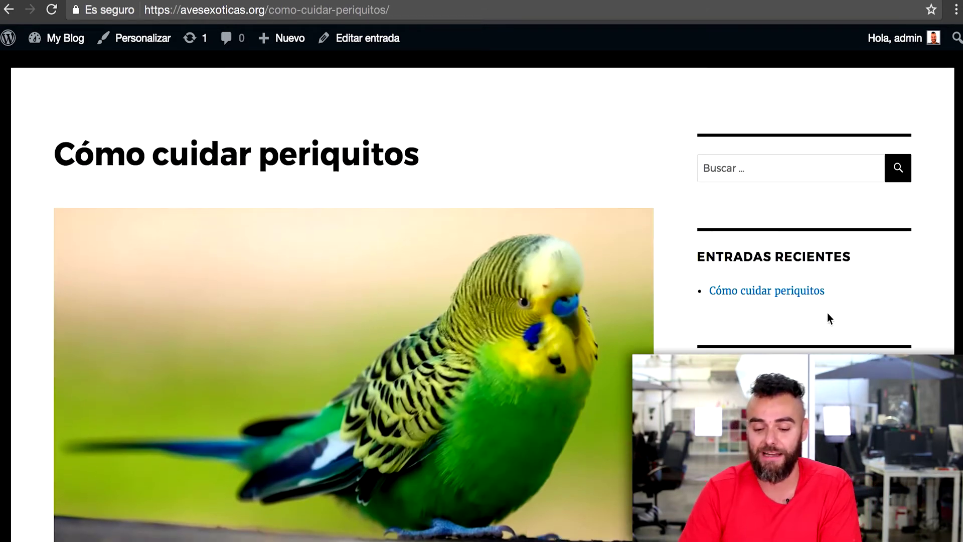
scroll(827, 314, "up", 3)
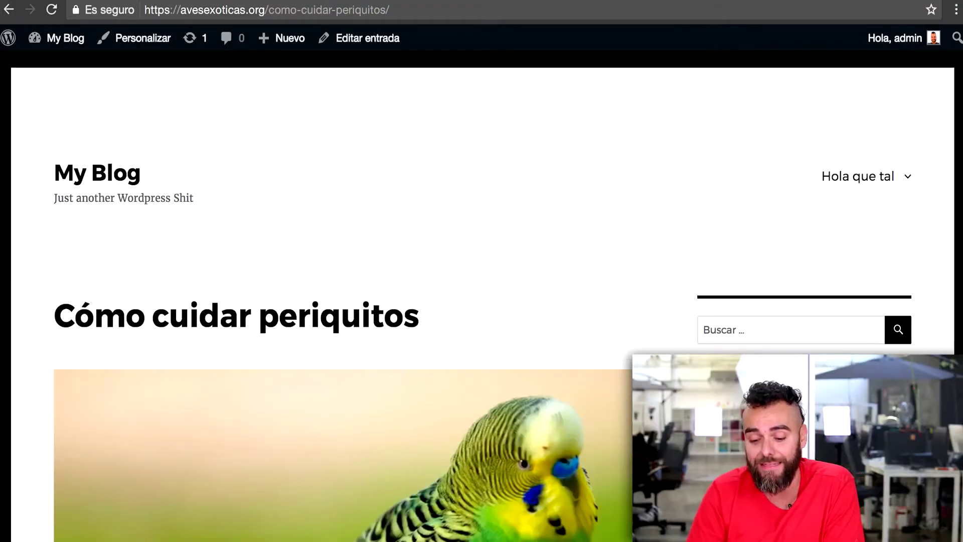
scroll(820, 109, "down", 4)
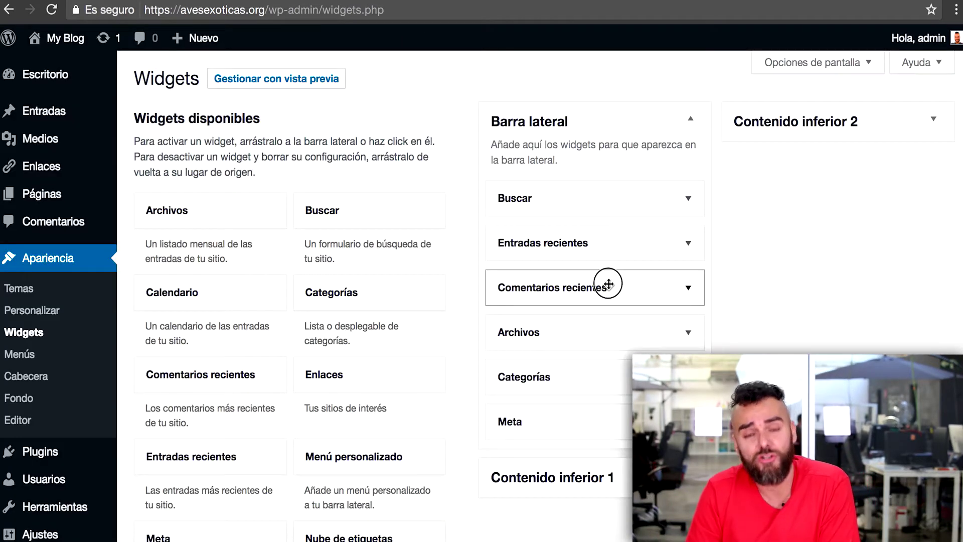
- Remove the Comentarios recientes, Meta and Archivos widgets from the Barra lateral and reload the published post to check its sidebar
left_click_drag(608, 284, 288, 305)
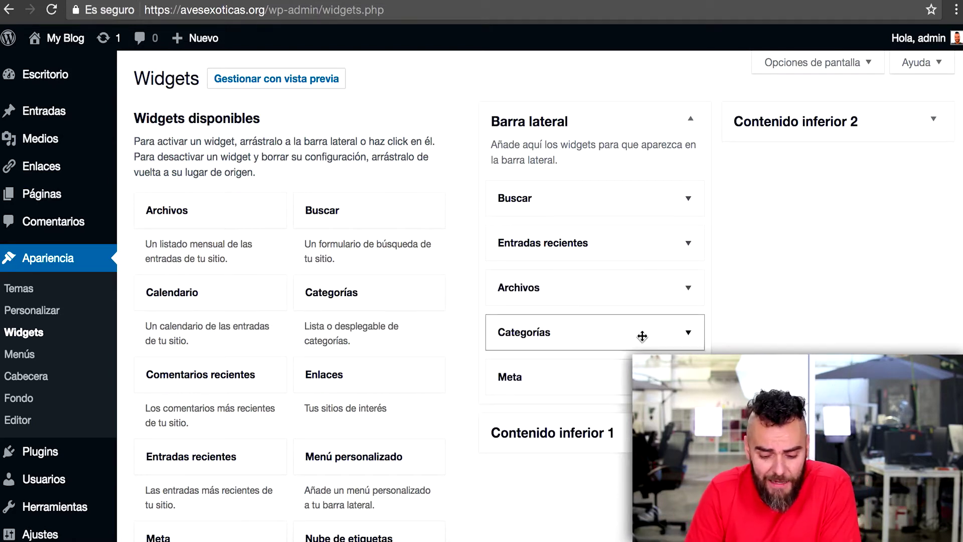
left_click_drag(568, 372, 368, 354)
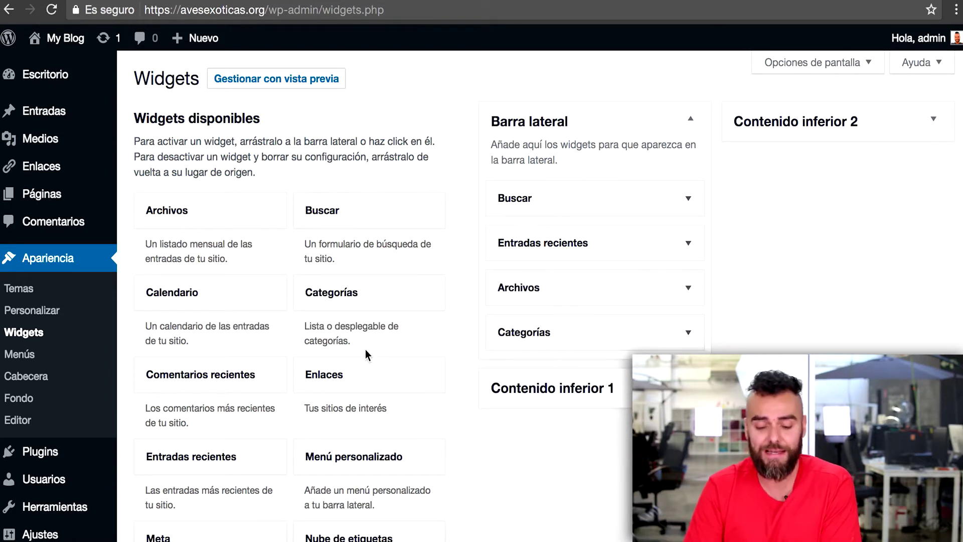
left_click_drag(556, 299, 302, 292)
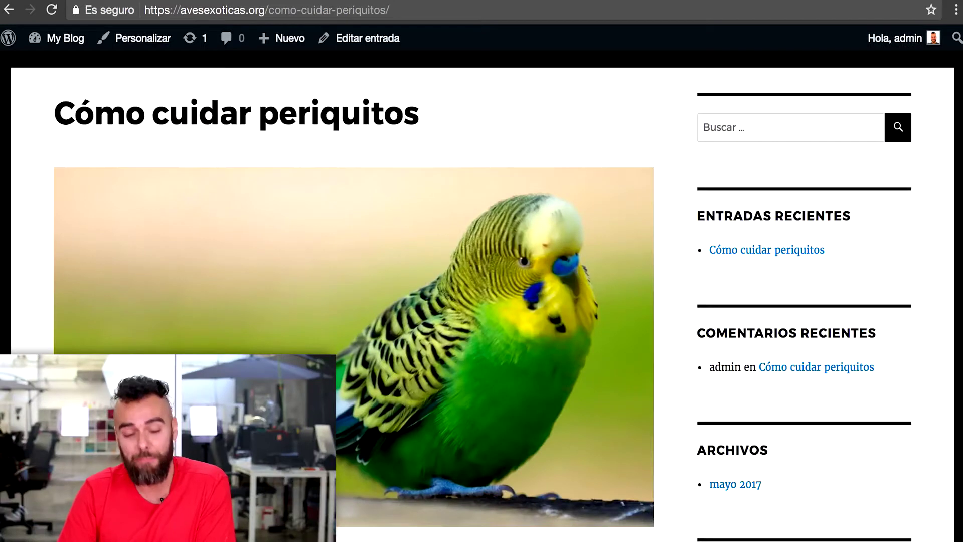
left_click(52, 14)
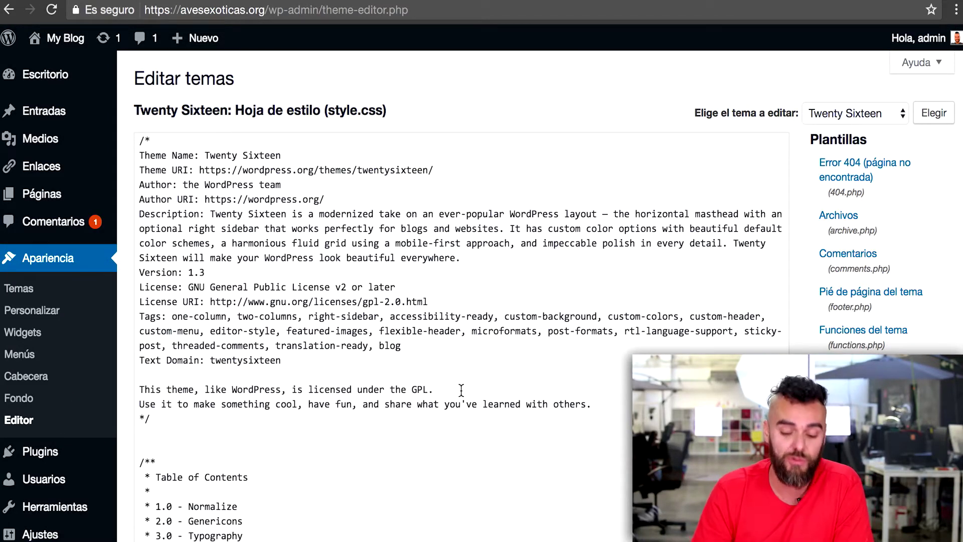
- Look through the Twenty Sixteen theme's style.css code and its list of template files in the theme editor
scroll(461, 390, "down", 2)
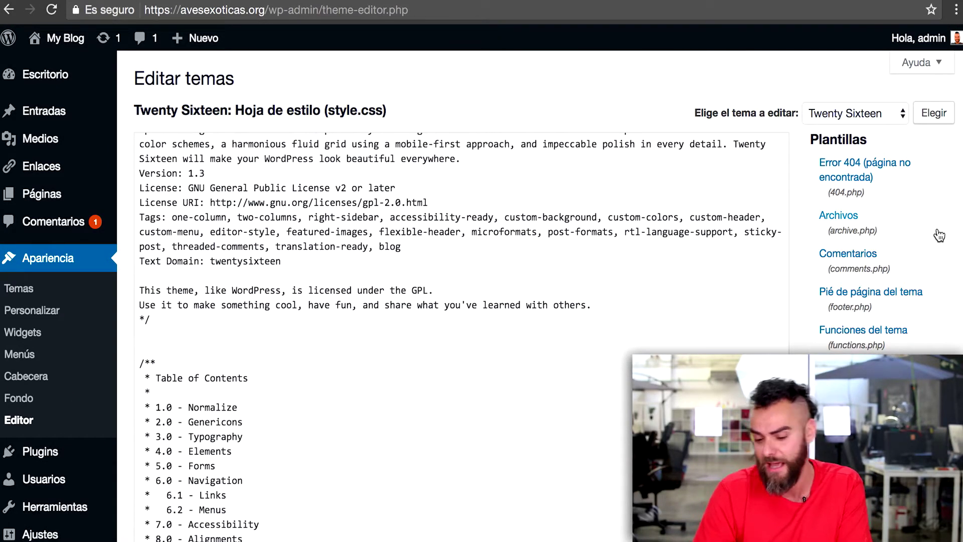
scroll(940, 235, "down", 3)
scroll(939, 235, "down", 3)
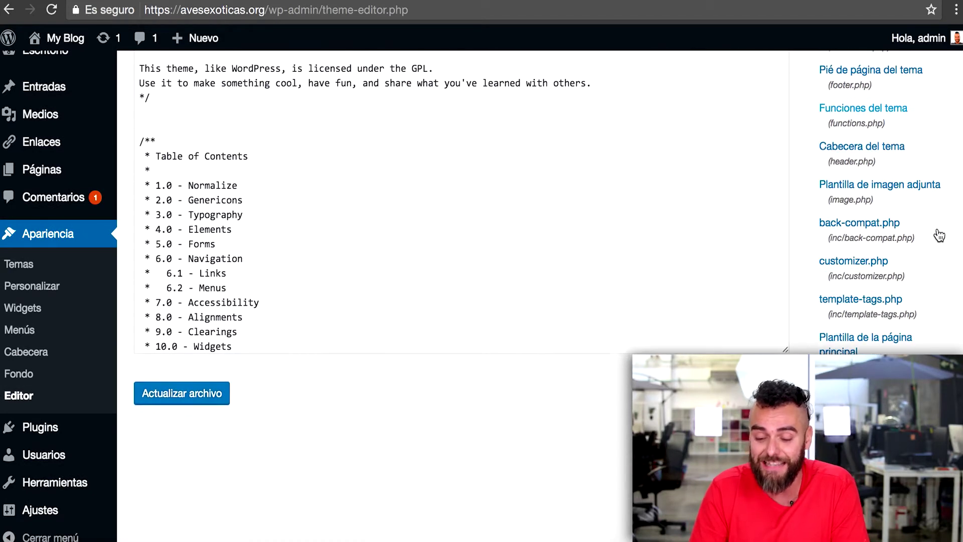
scroll(537, 124, "up", 6)
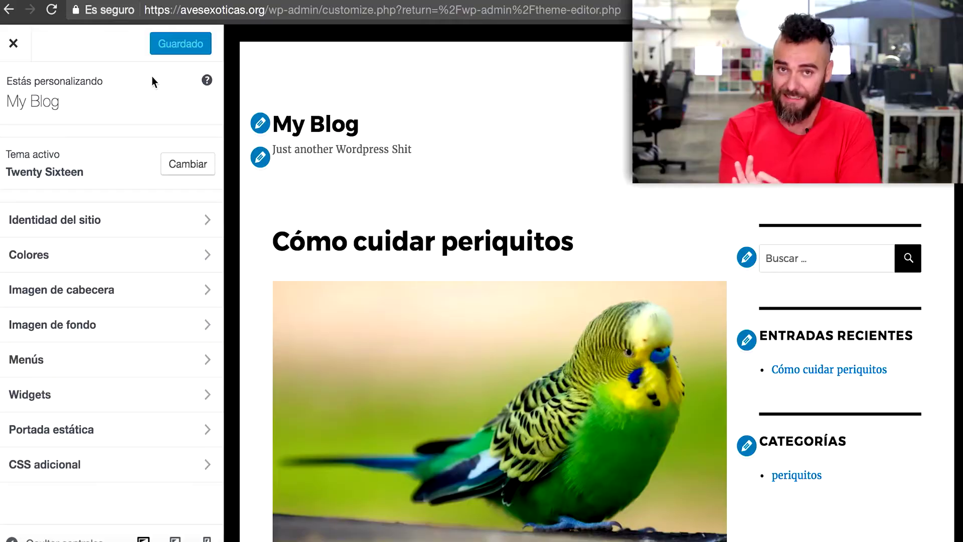
- In the customizer, check the available themes, then set the site title to "Aves Exóticas" in the site identity settings
left_click(198, 174)
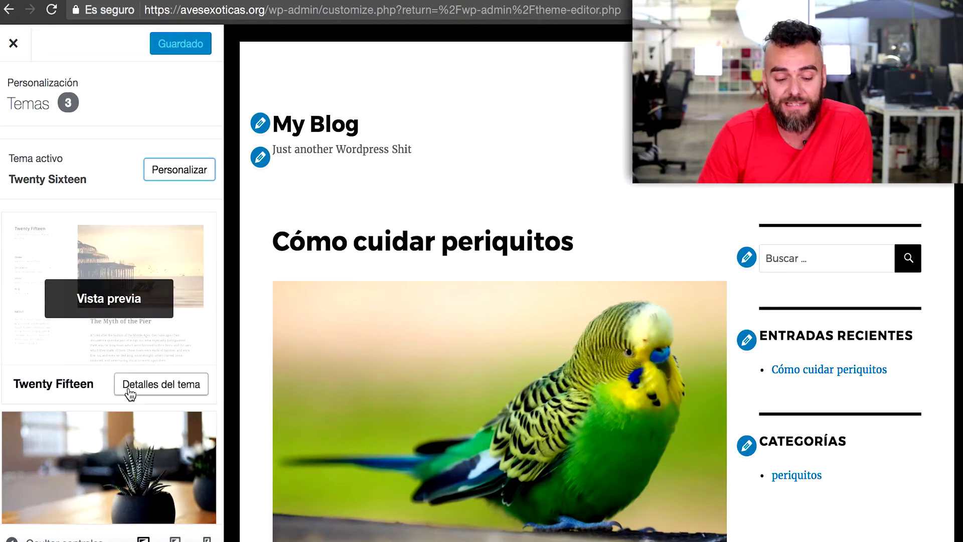
left_click(23, 49)
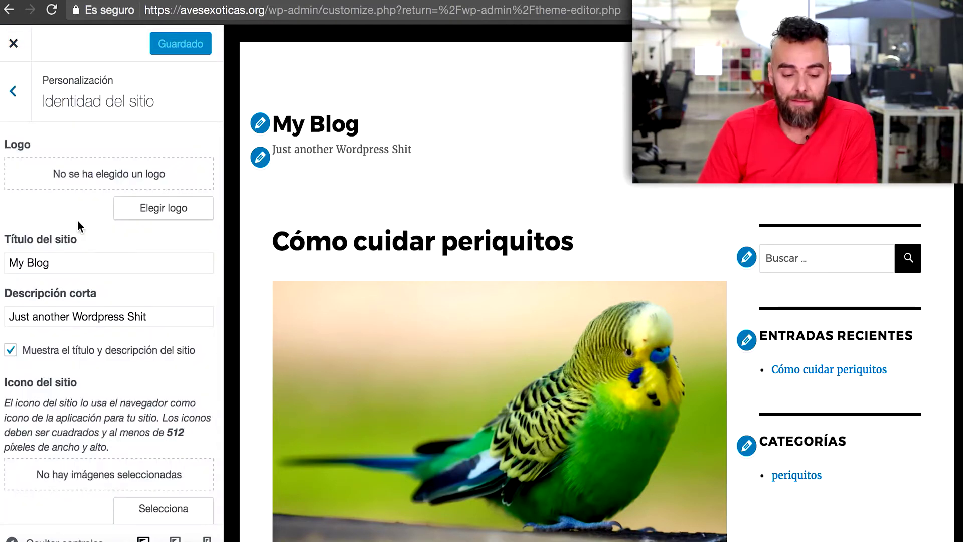
left_click(53, 261)
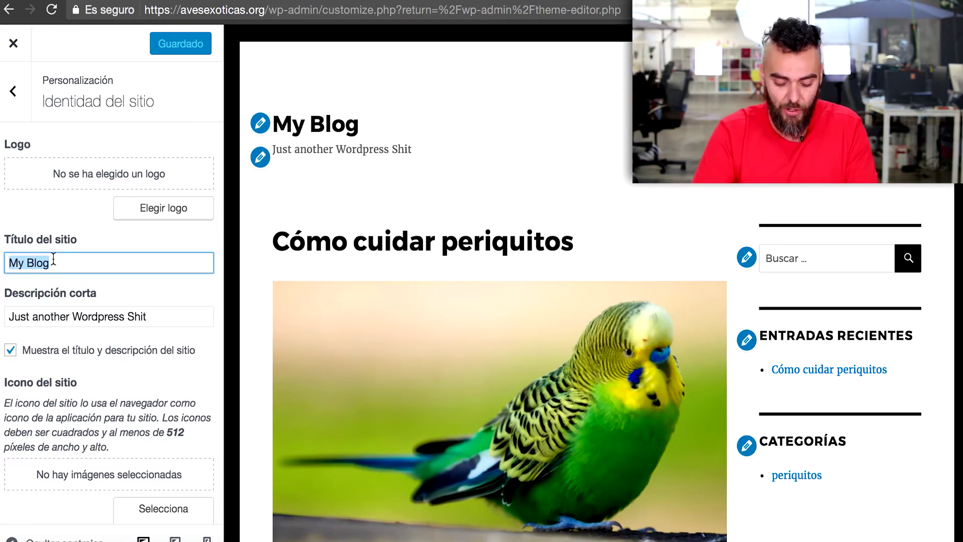
type("Aves Exóticas")
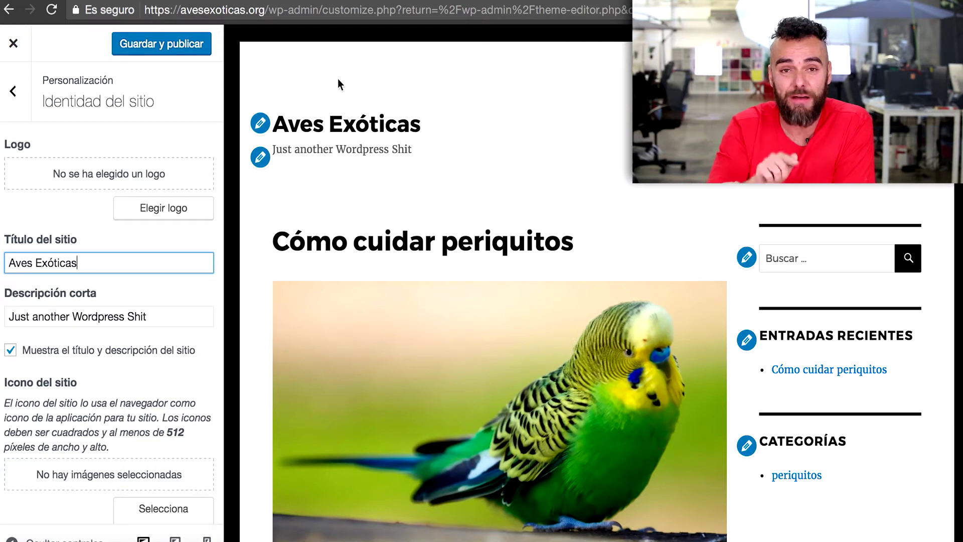
- Set the site's short description to "Blog especializado en aves exóticas" and return to the main customization options
triple_click(60, 316)
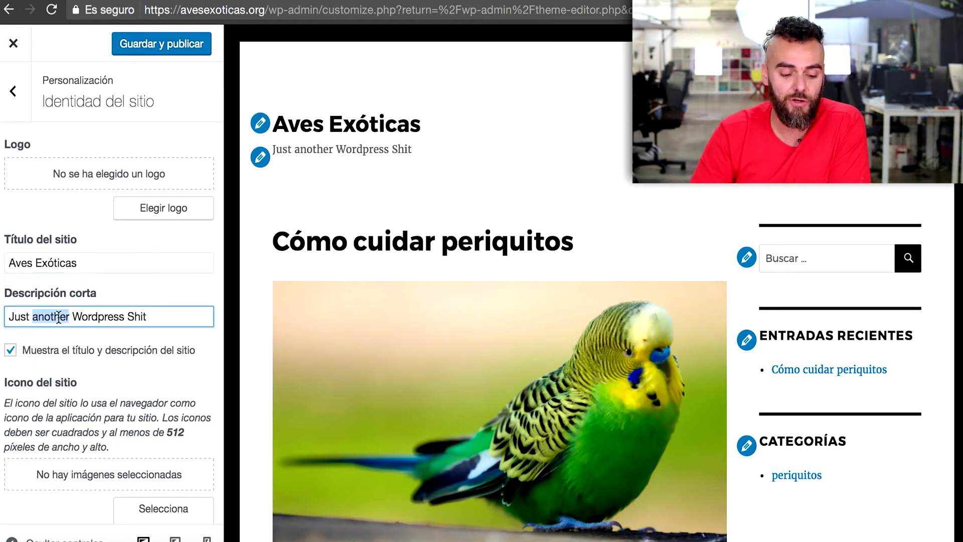
type("Blog especializa")
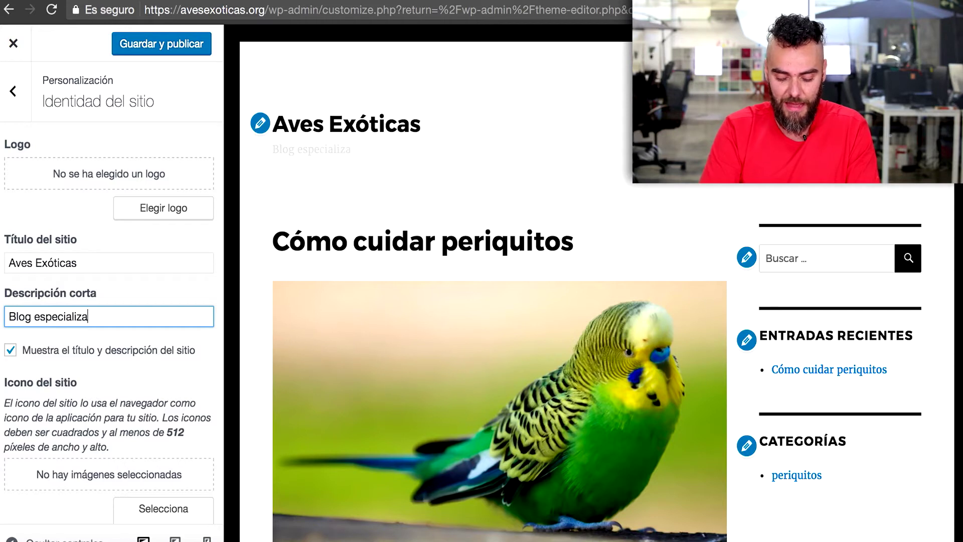
type("do en aves ")
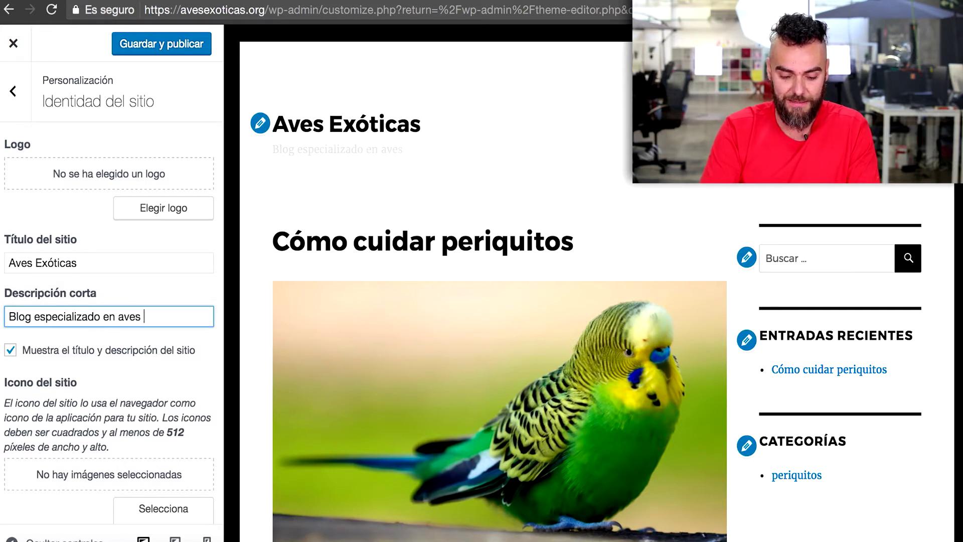
type("exóticas")
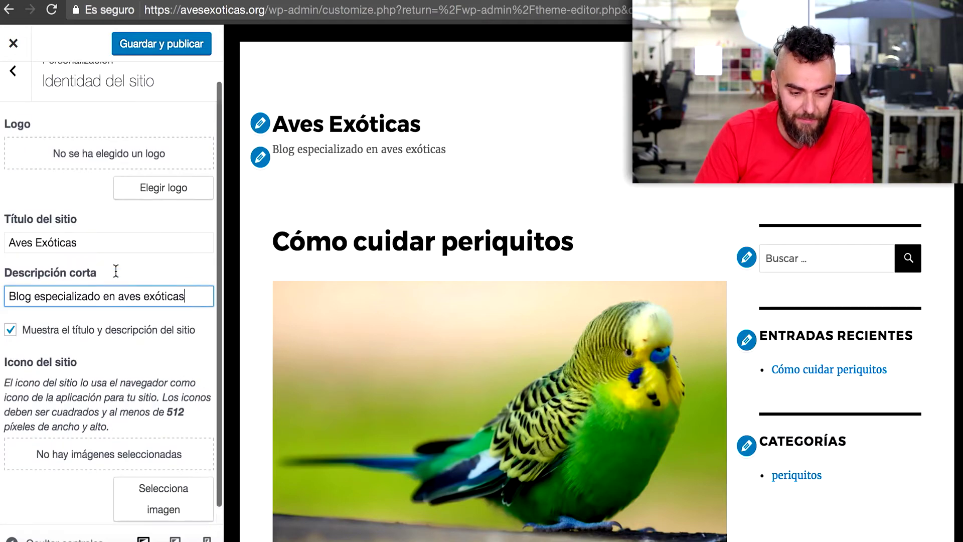
left_click(13, 90)
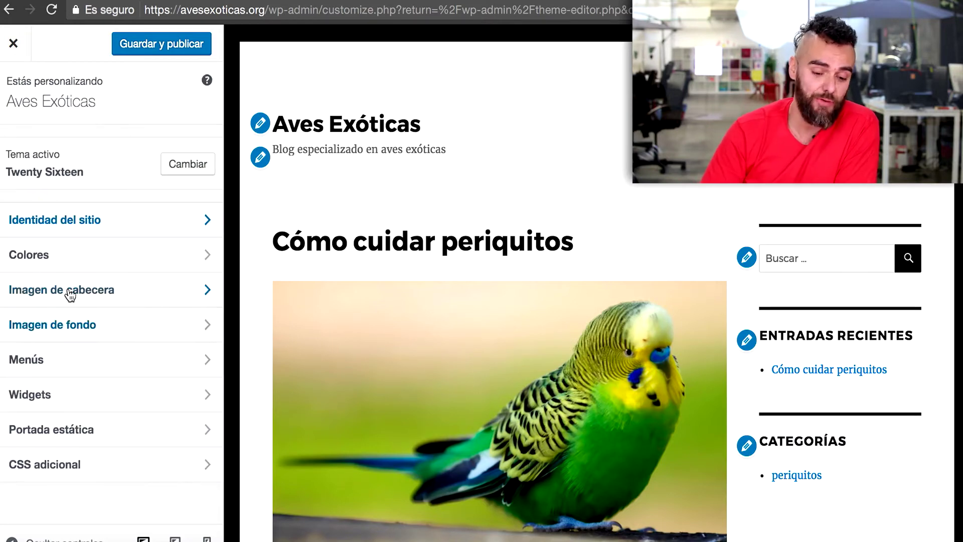
- Try the periquito-verde-9 library image, cropped to a band around the bird's head, as the header image, and remove it again
left_click(99, 295)
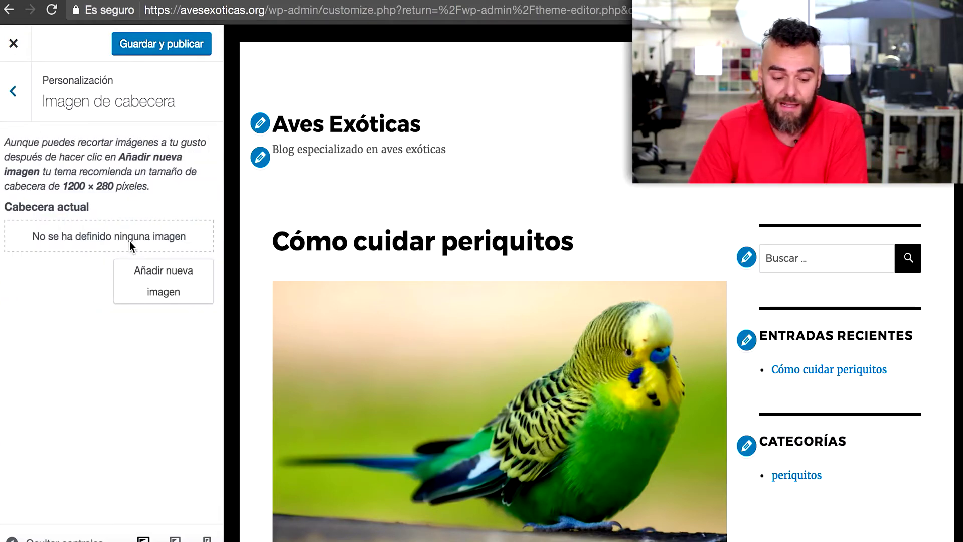
left_click(191, 278)
left_click(107, 217)
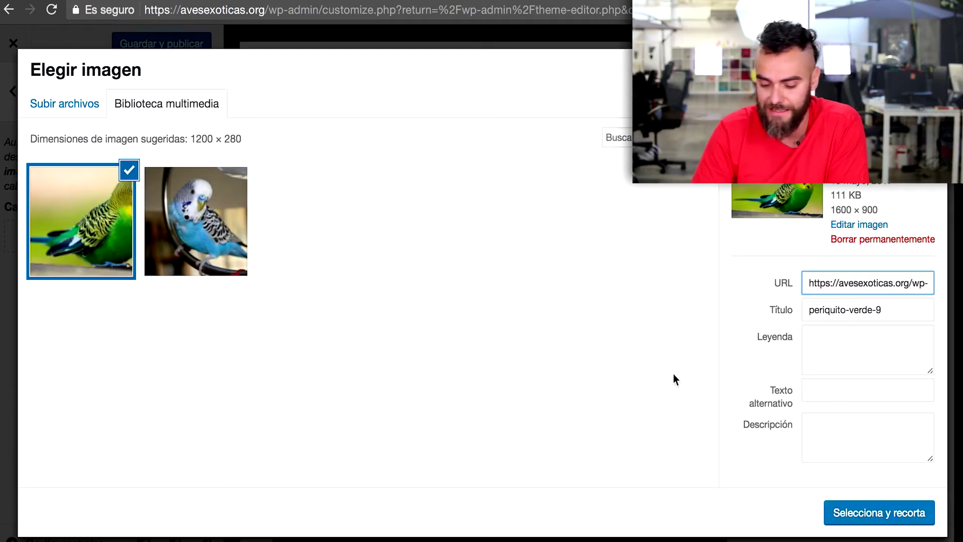
left_click(891, 516)
left_click_drag(642, 180, 642, 218)
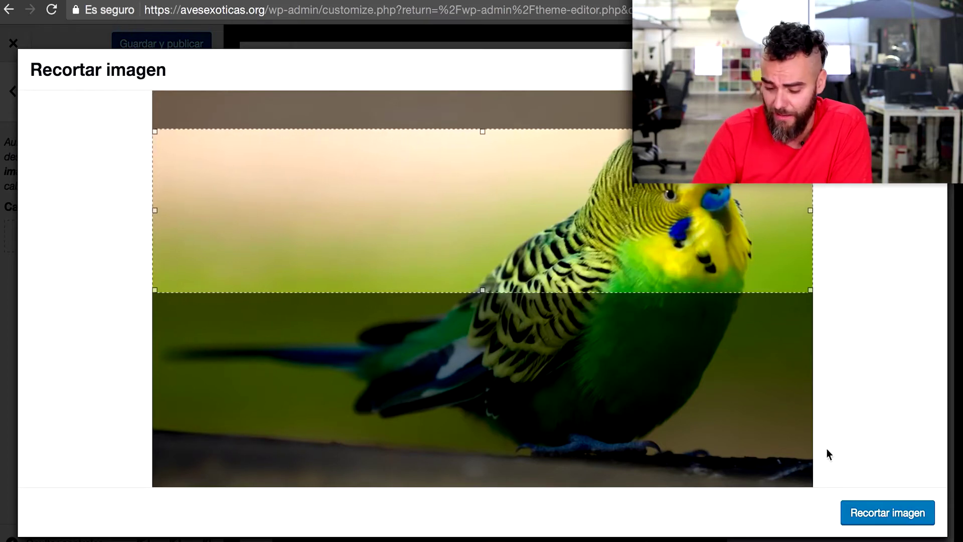
left_click(875, 517)
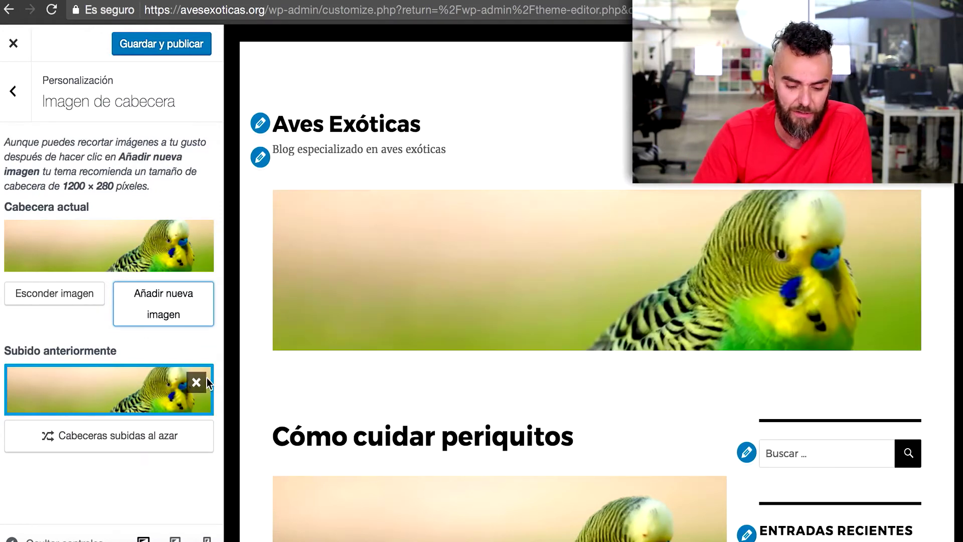
left_click(196, 383)
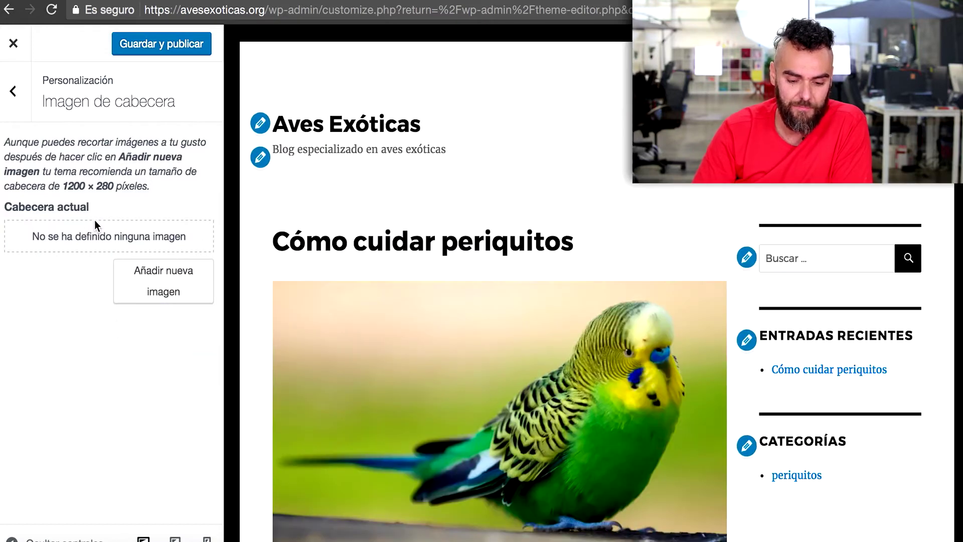
left_click(3, 116)
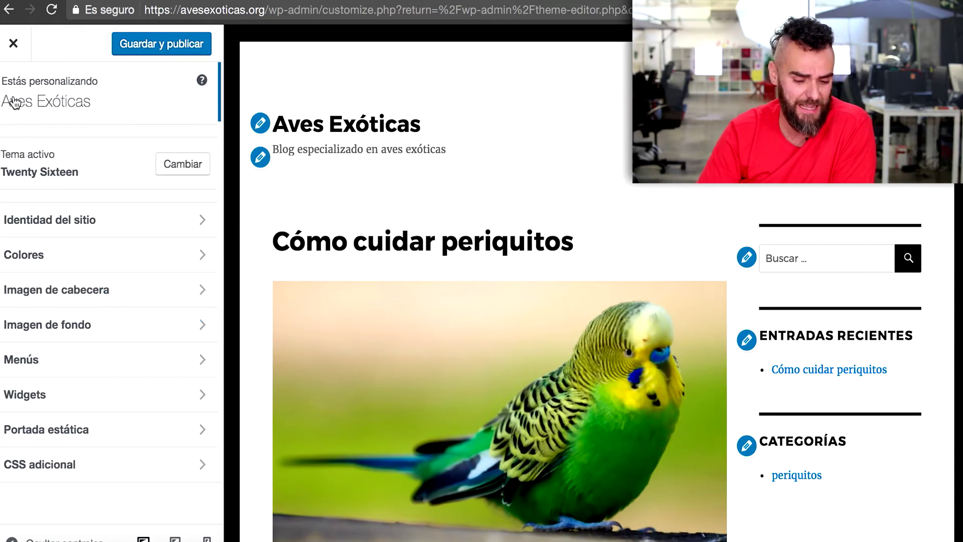
- Review the customizer's Colores, Imagen de fondo, Menús and Widgets settings without changing them
left_click(56, 267)
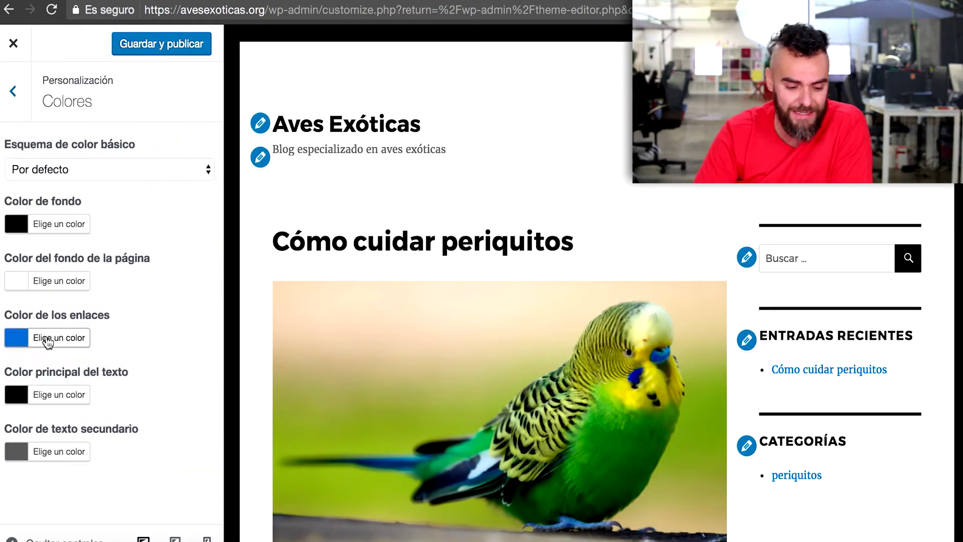
left_click(14, 115)
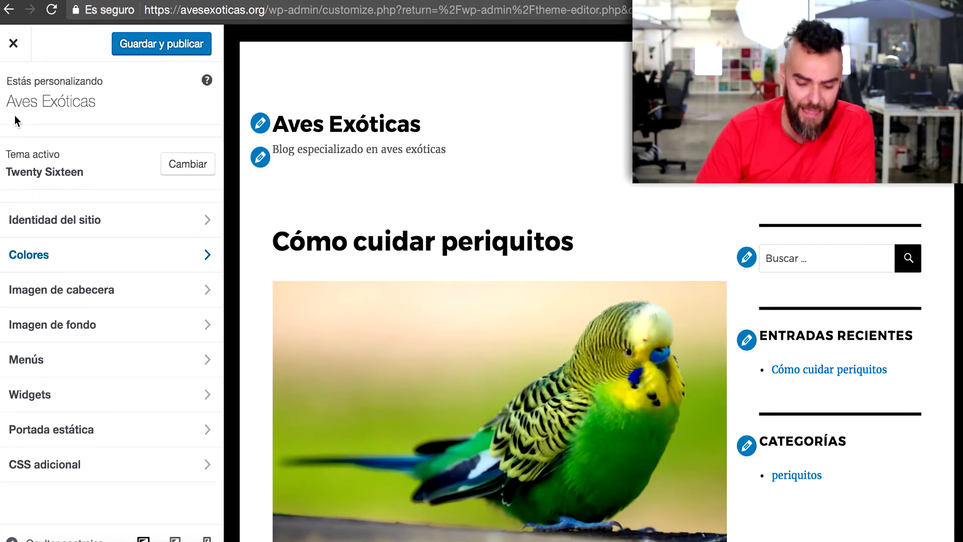
left_click(63, 326)
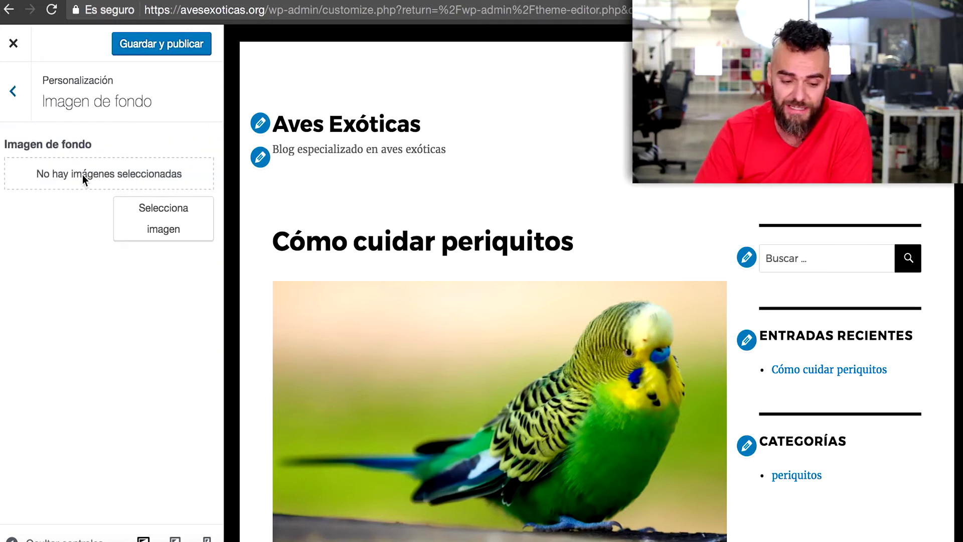
left_click(15, 95)
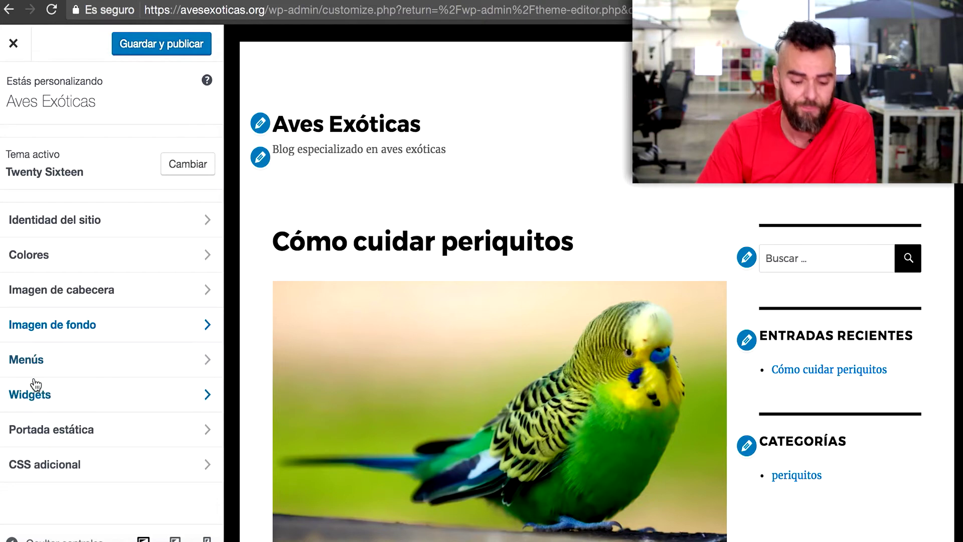
left_click(58, 362)
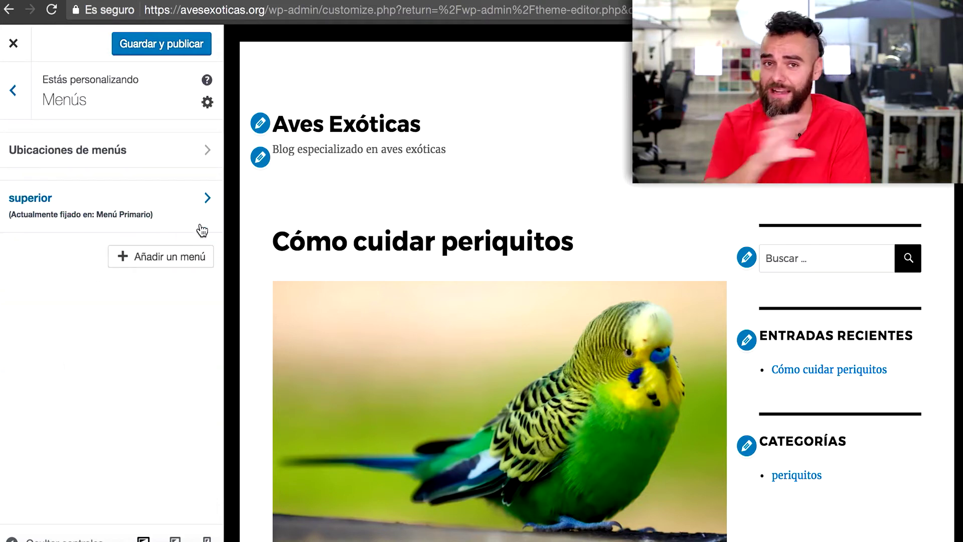
left_click(12, 92)
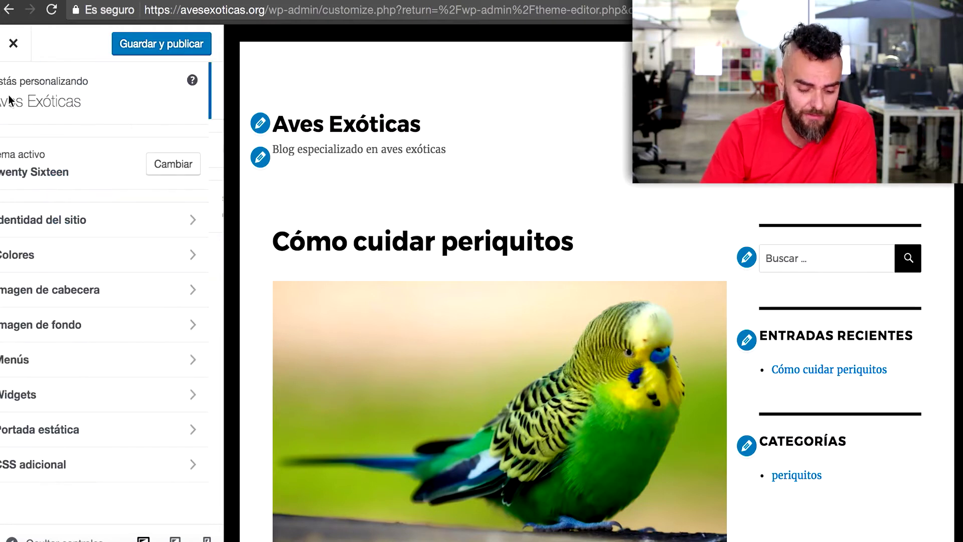
left_click(71, 406)
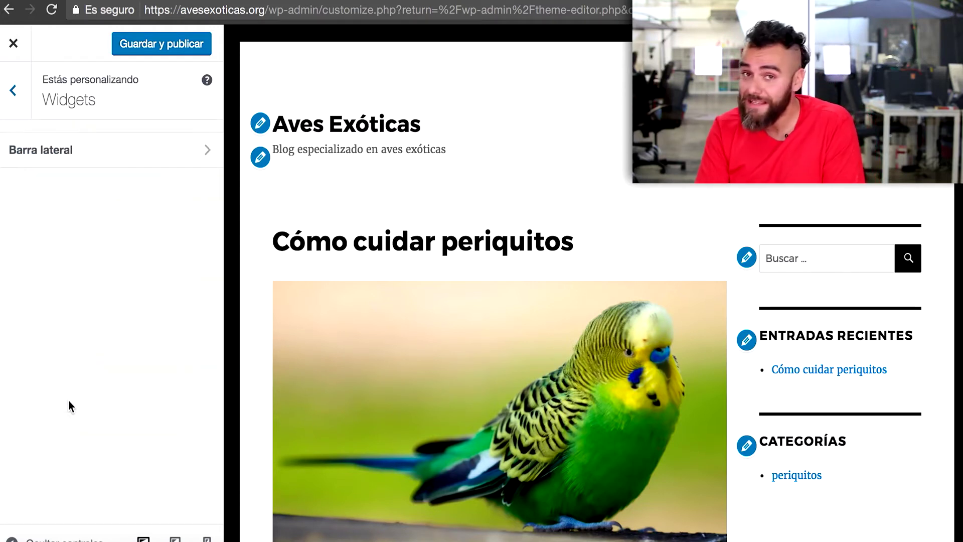
left_click(23, 96)
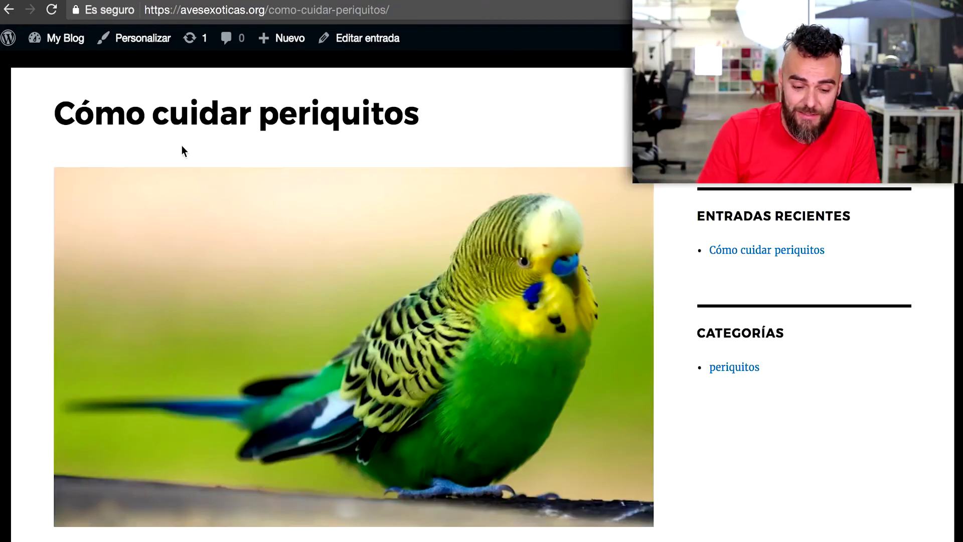
- Open the blog's home page and look over its title, description, post and sidebar
left_click(90, 183)
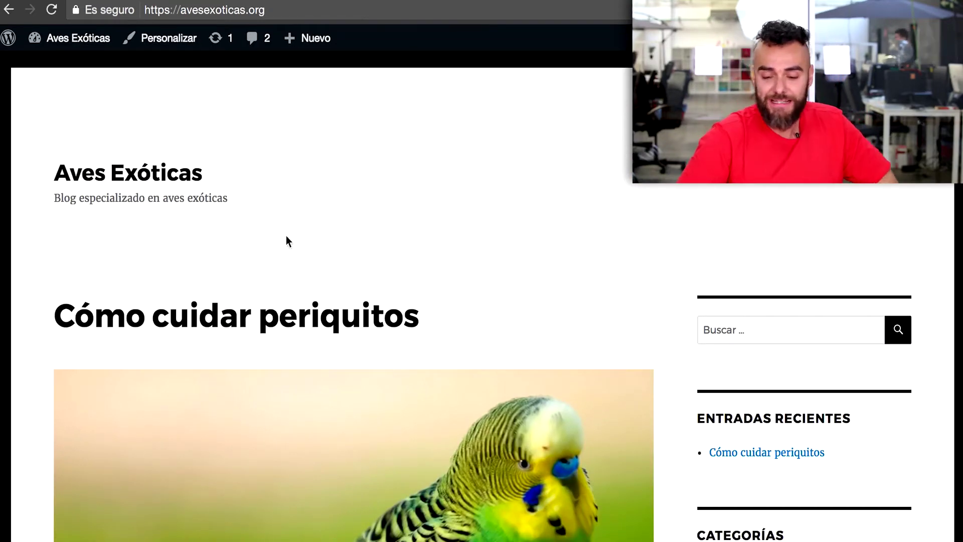
scroll(604, 288, "down", 3)
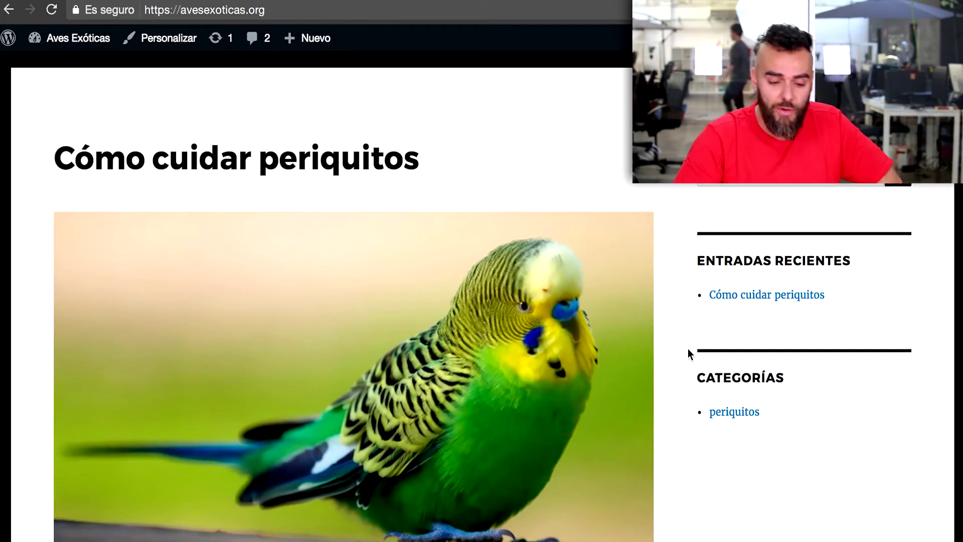
scroll(688, 348, "up", 3)
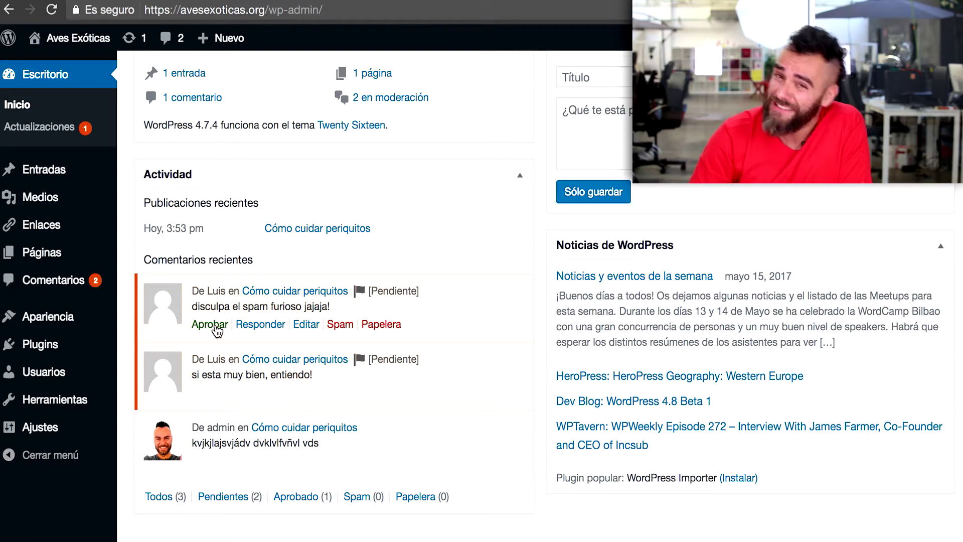
- In the comments list, approve the pending comment "disculpa el spam furioso jajaja!" and move "si esta muy bien, entiendo!" to the trash
left_click(55, 290)
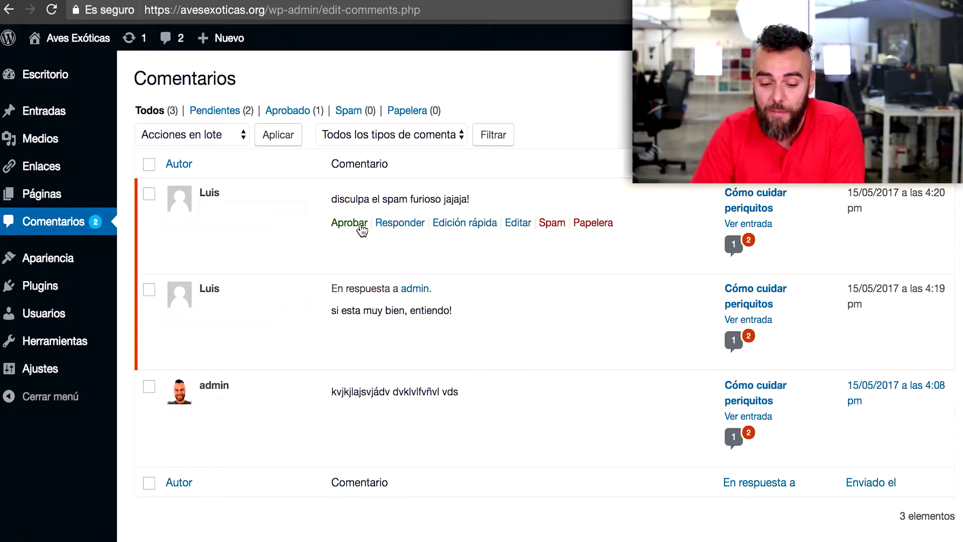
left_click(360, 227)
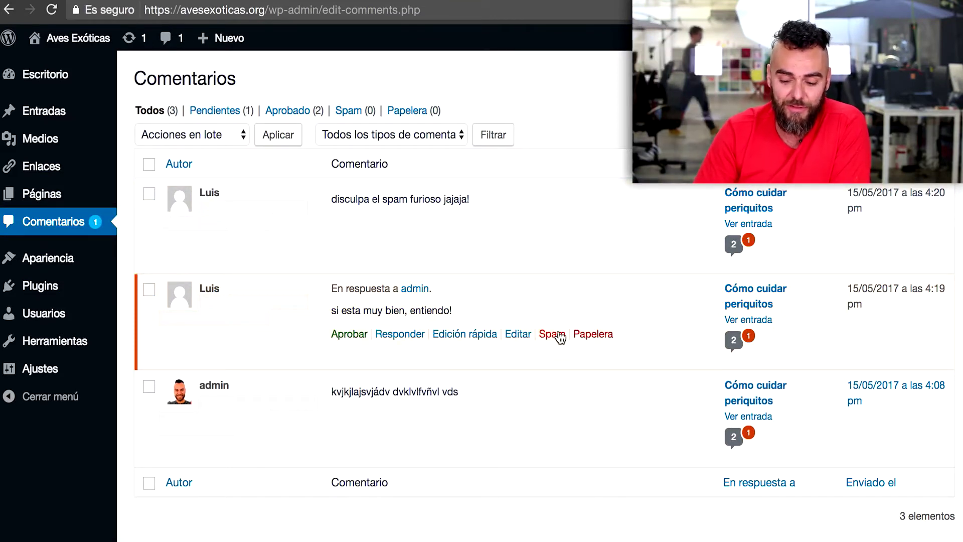
left_click(602, 340)
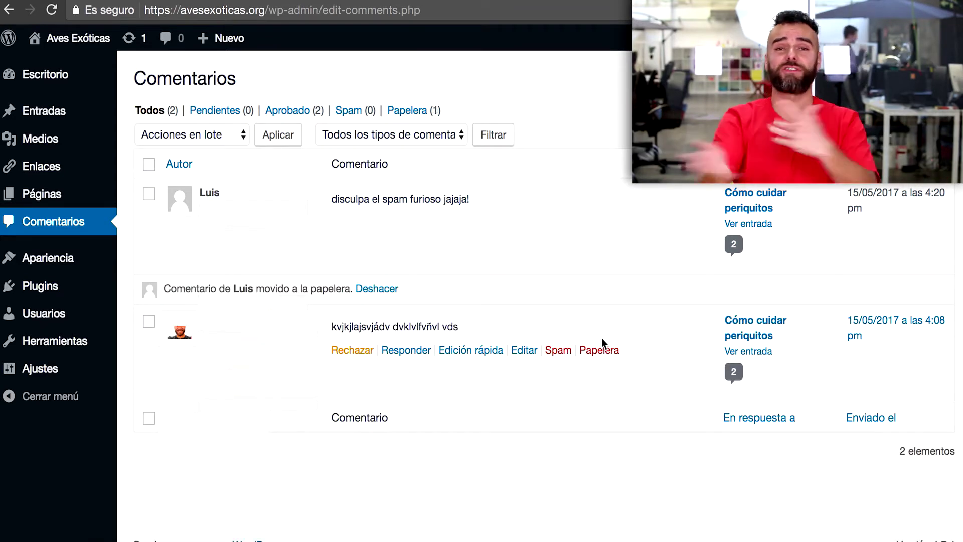